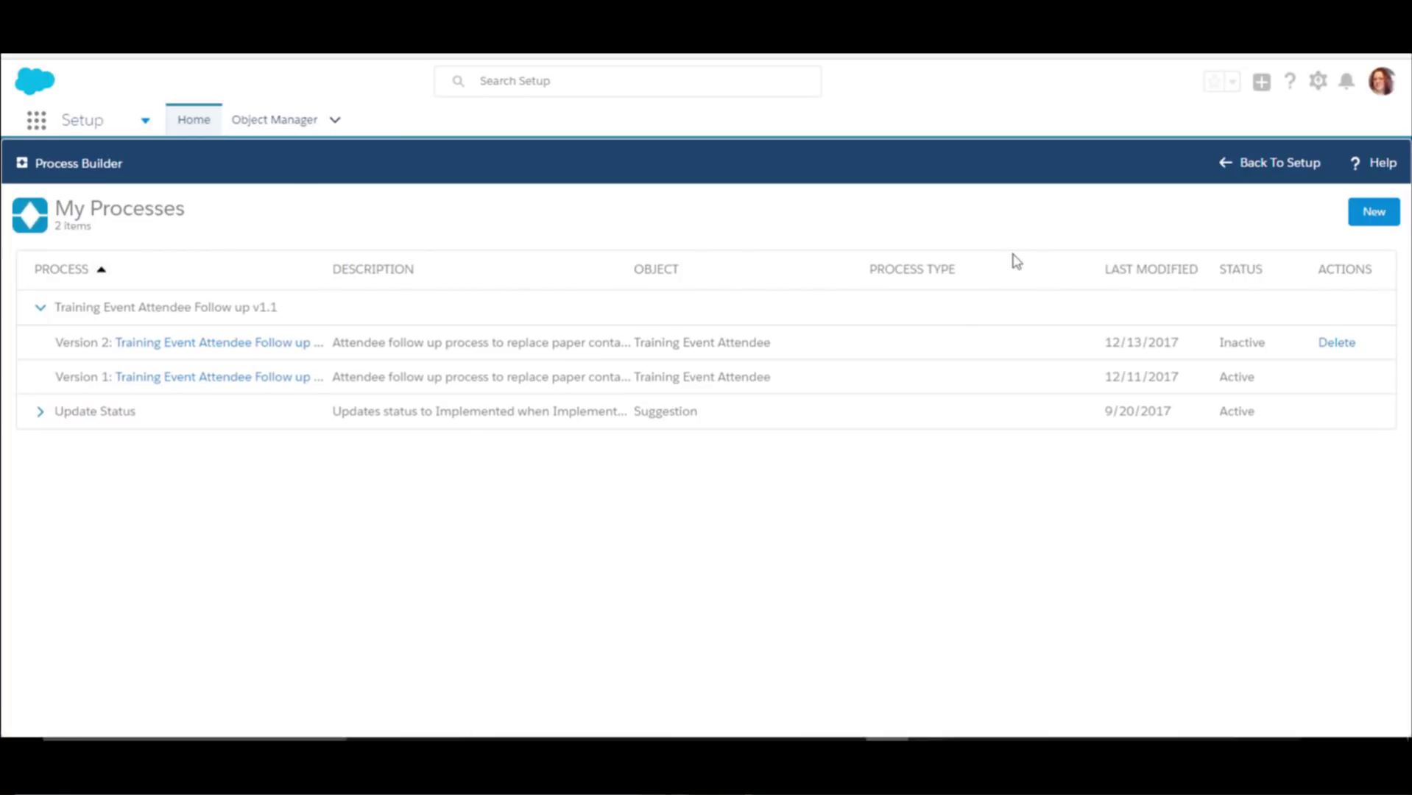
# Start a new process to examine the available start triggers, and cancel without creating it
pyautogui.click(1389, 219)
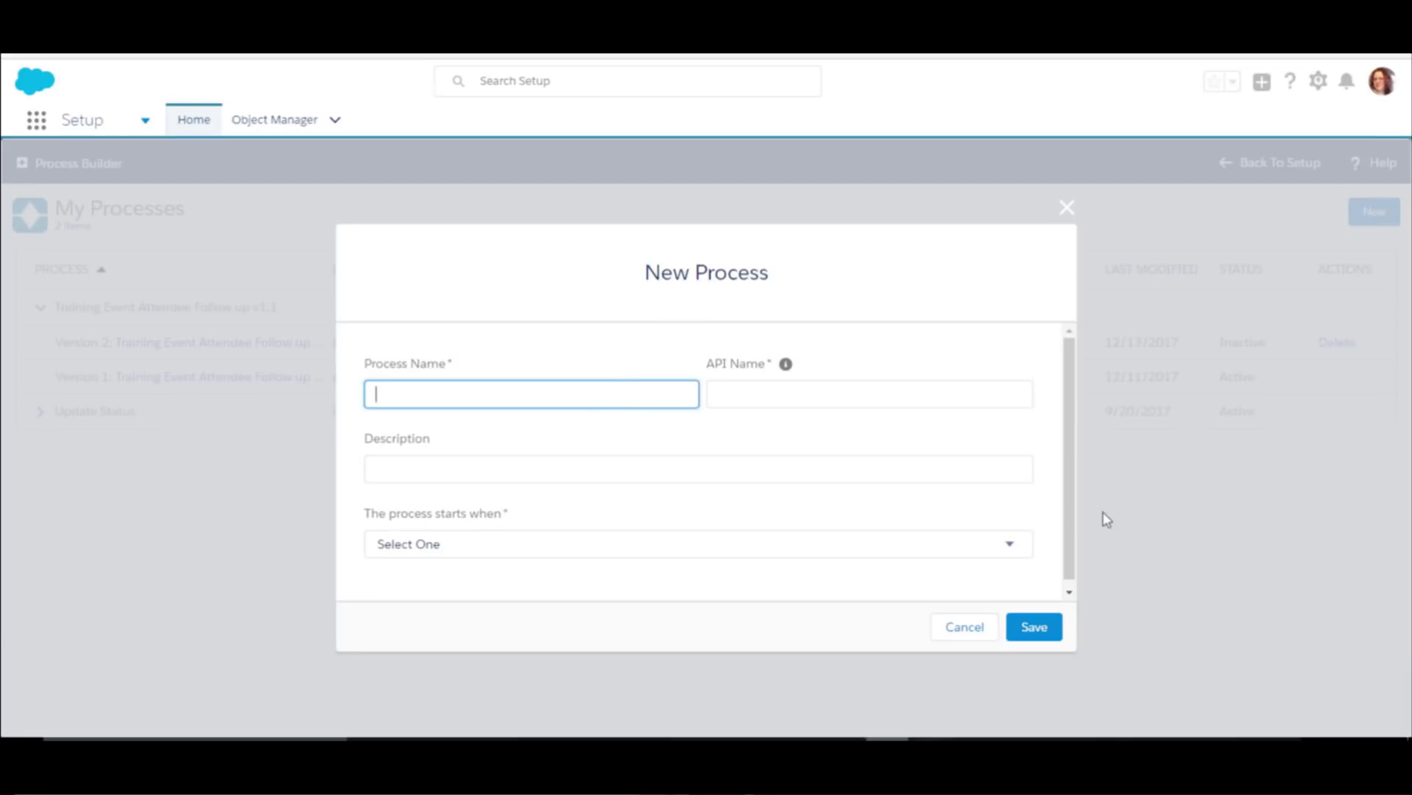
pyautogui.click(1007, 550)
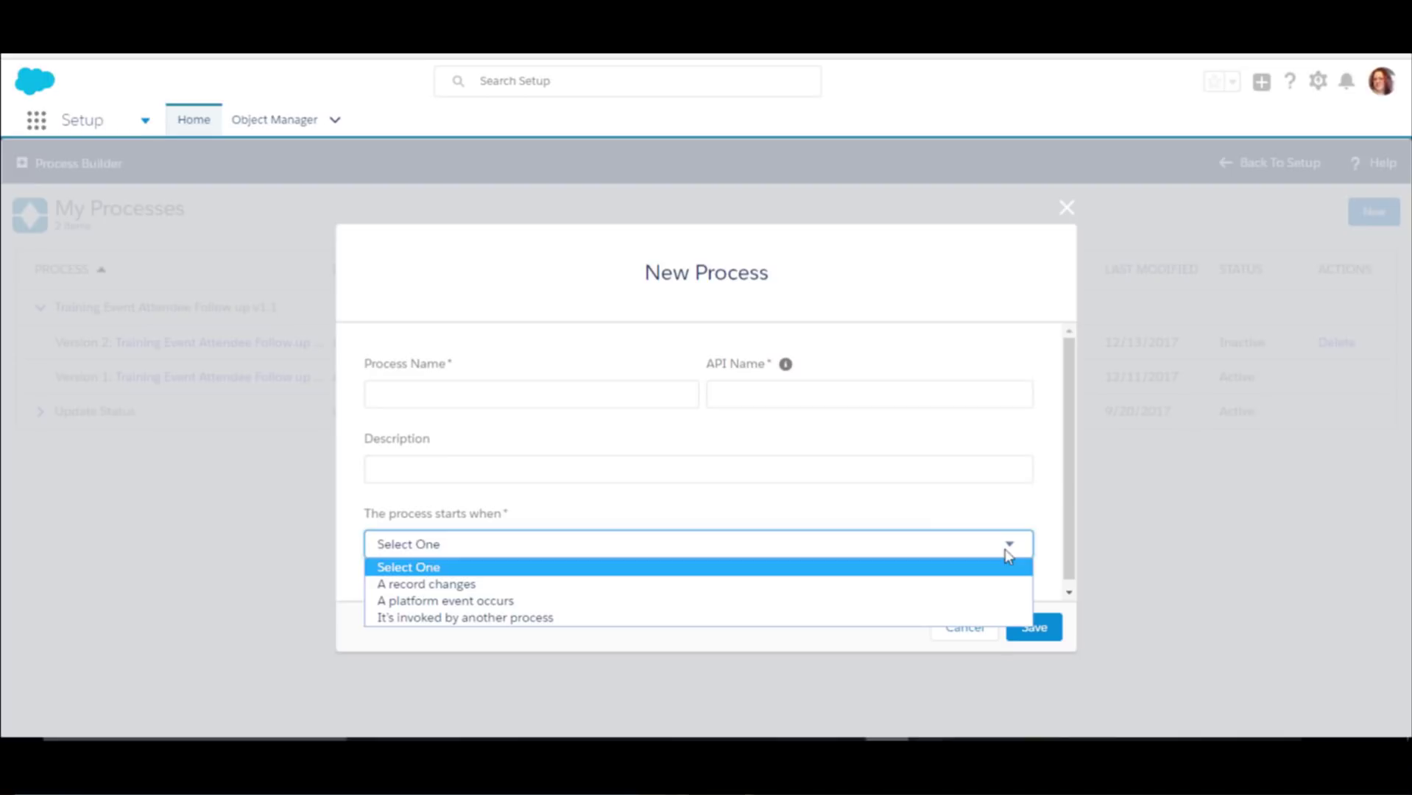
pyautogui.click(989, 636)
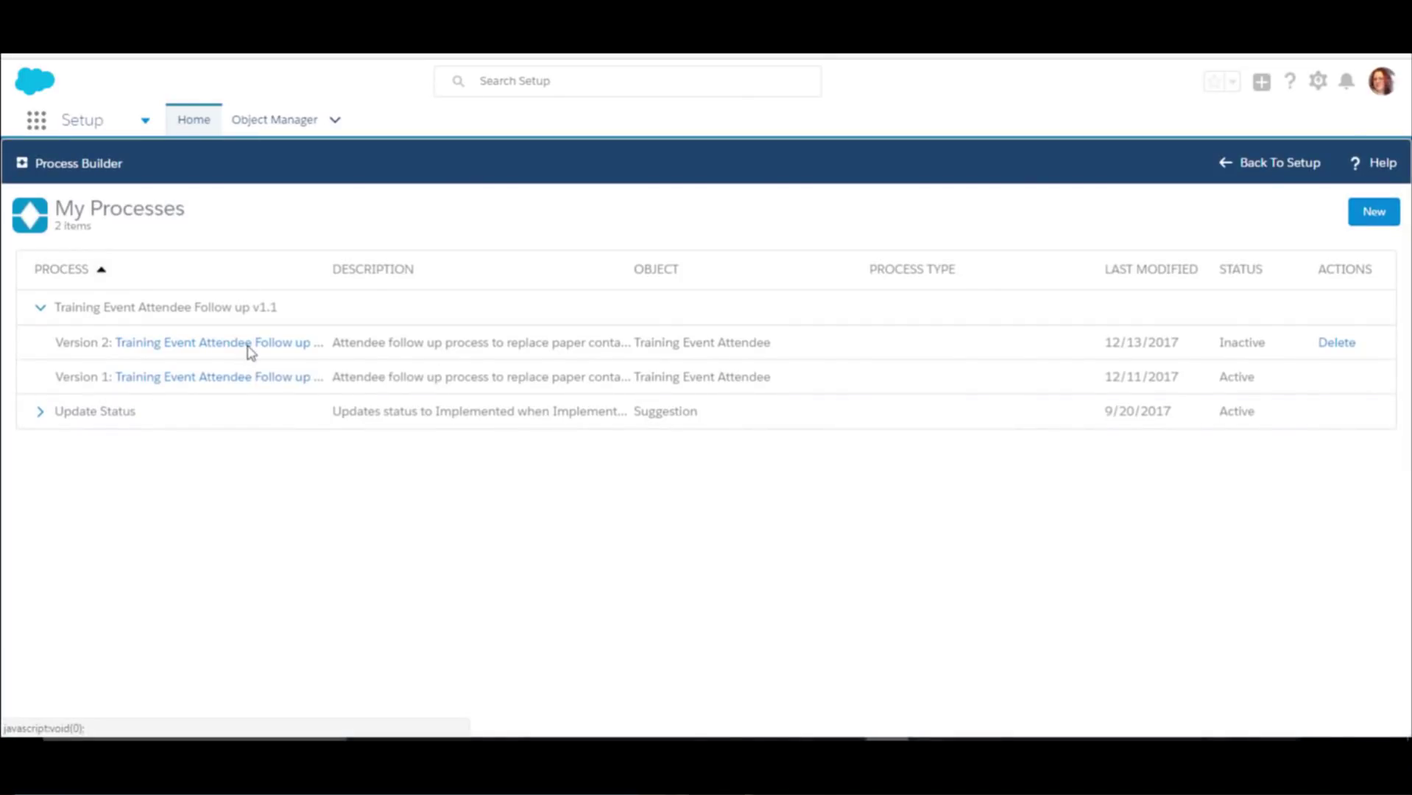
# Open version 2 of Training Event Attendee Follow up and examine which object and record event start the process
pyautogui.click(248, 344)
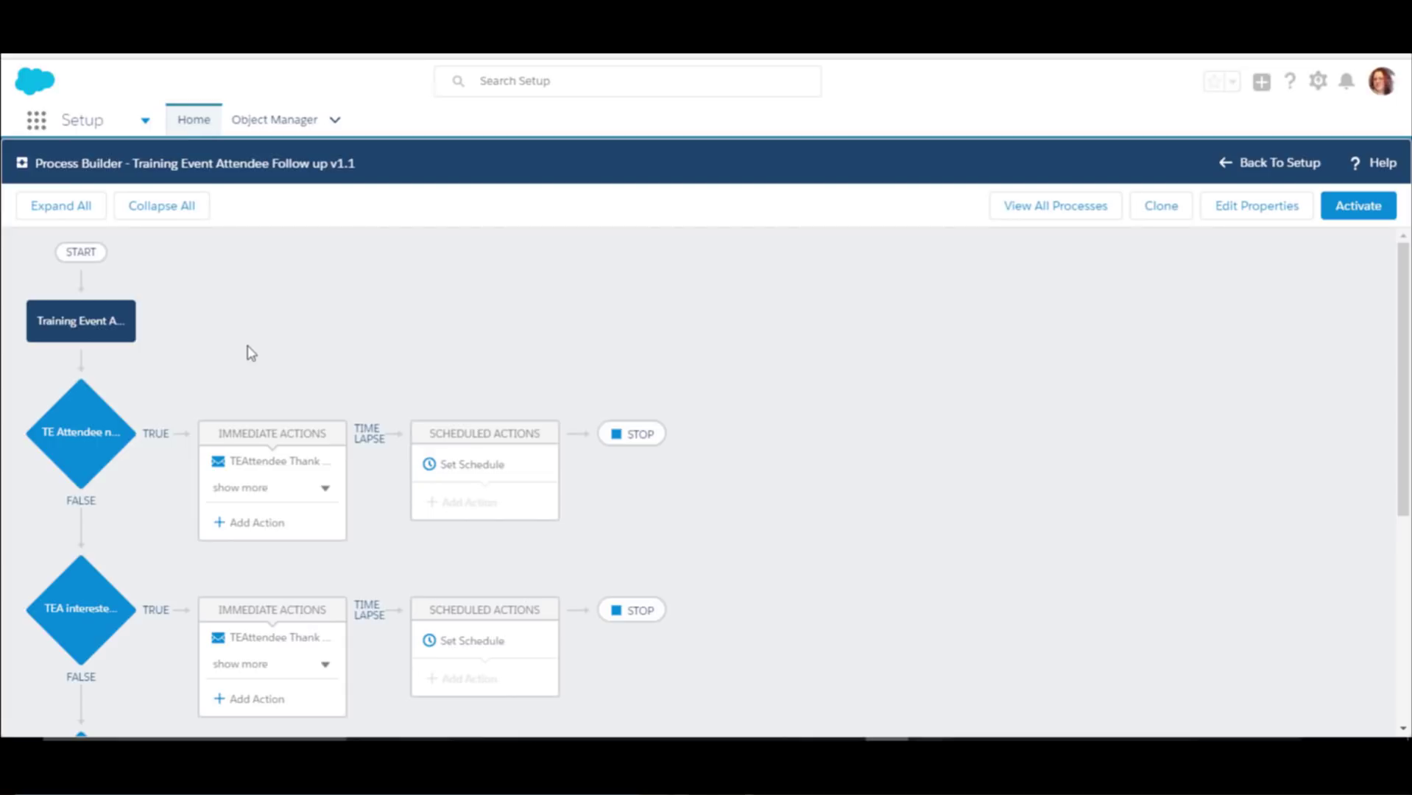
pyautogui.click(100, 337)
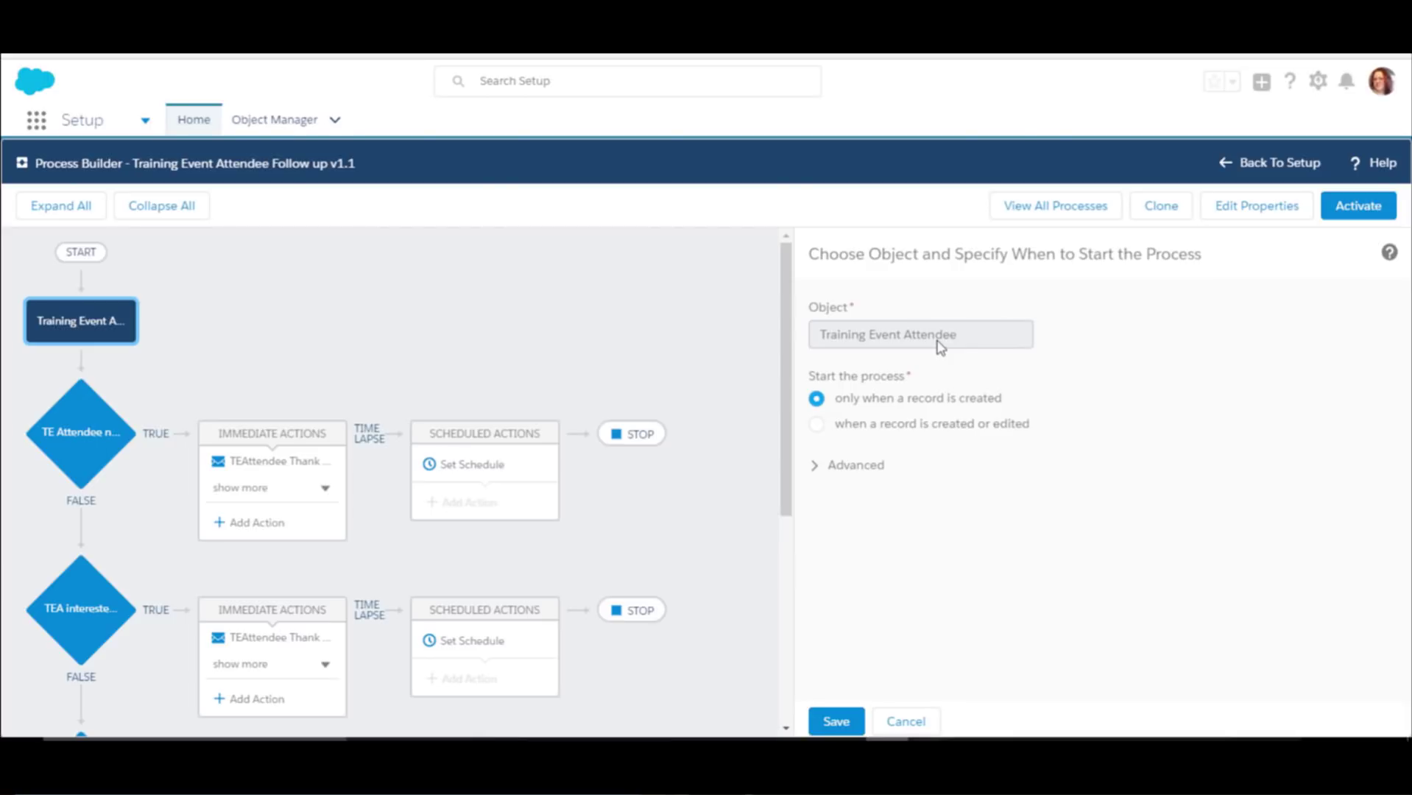
pyautogui.click(906, 721)
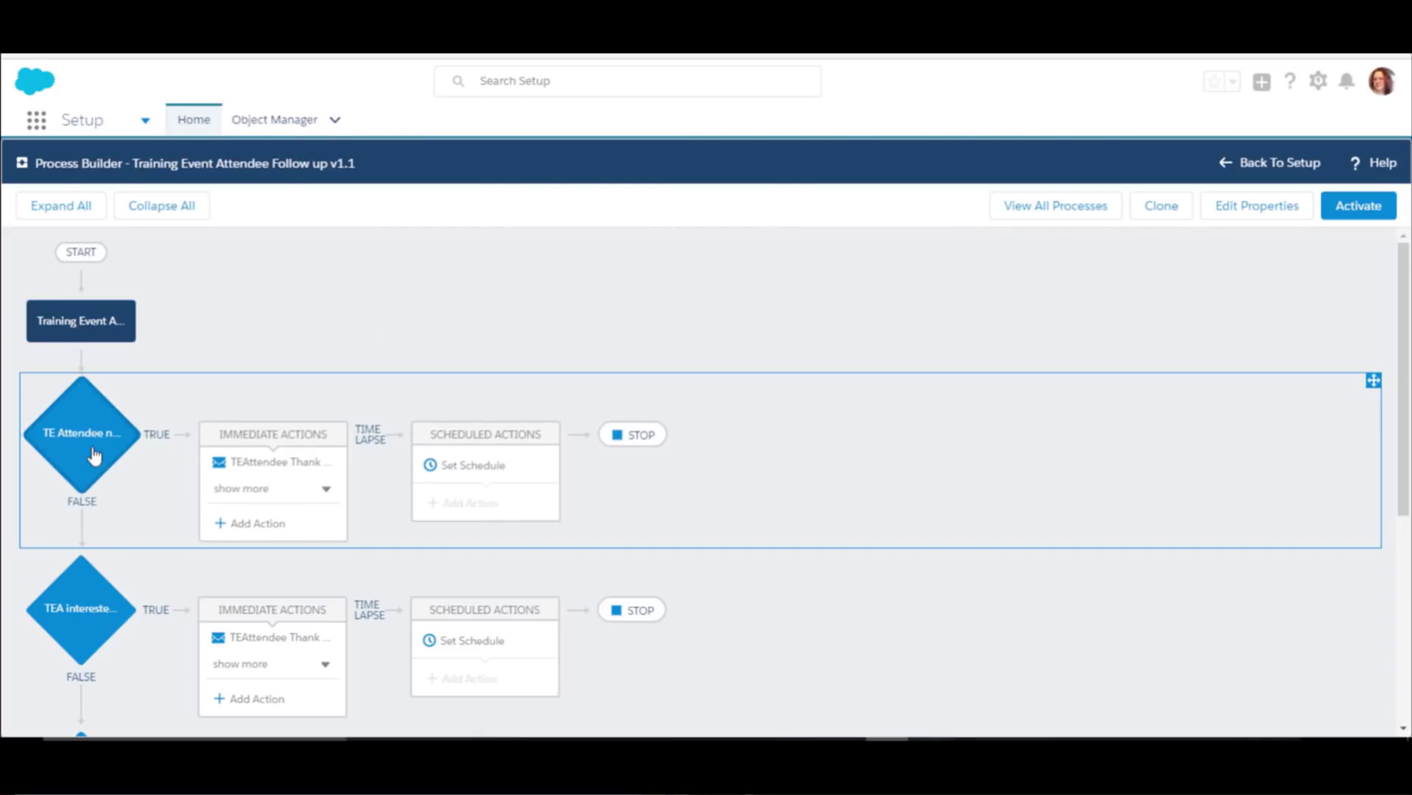
# Open the first criteria, for attendees needing no additional follow up, and review its full name, execution setting and conditions
pyautogui.click(91, 457)
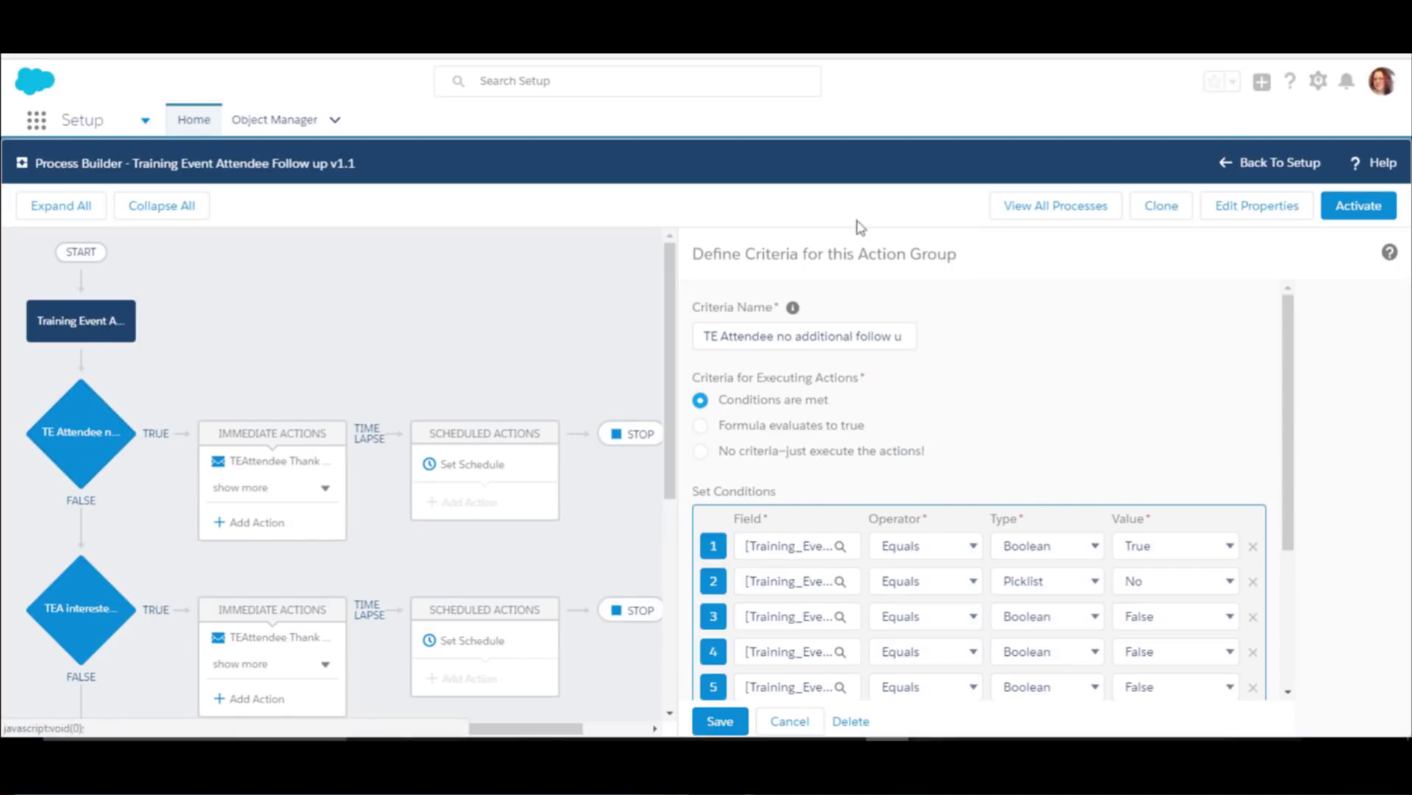
pyautogui.scroll(-1, 997, 315)
pyautogui.scroll(1, 997, 315)
pyautogui.click(876, 336)
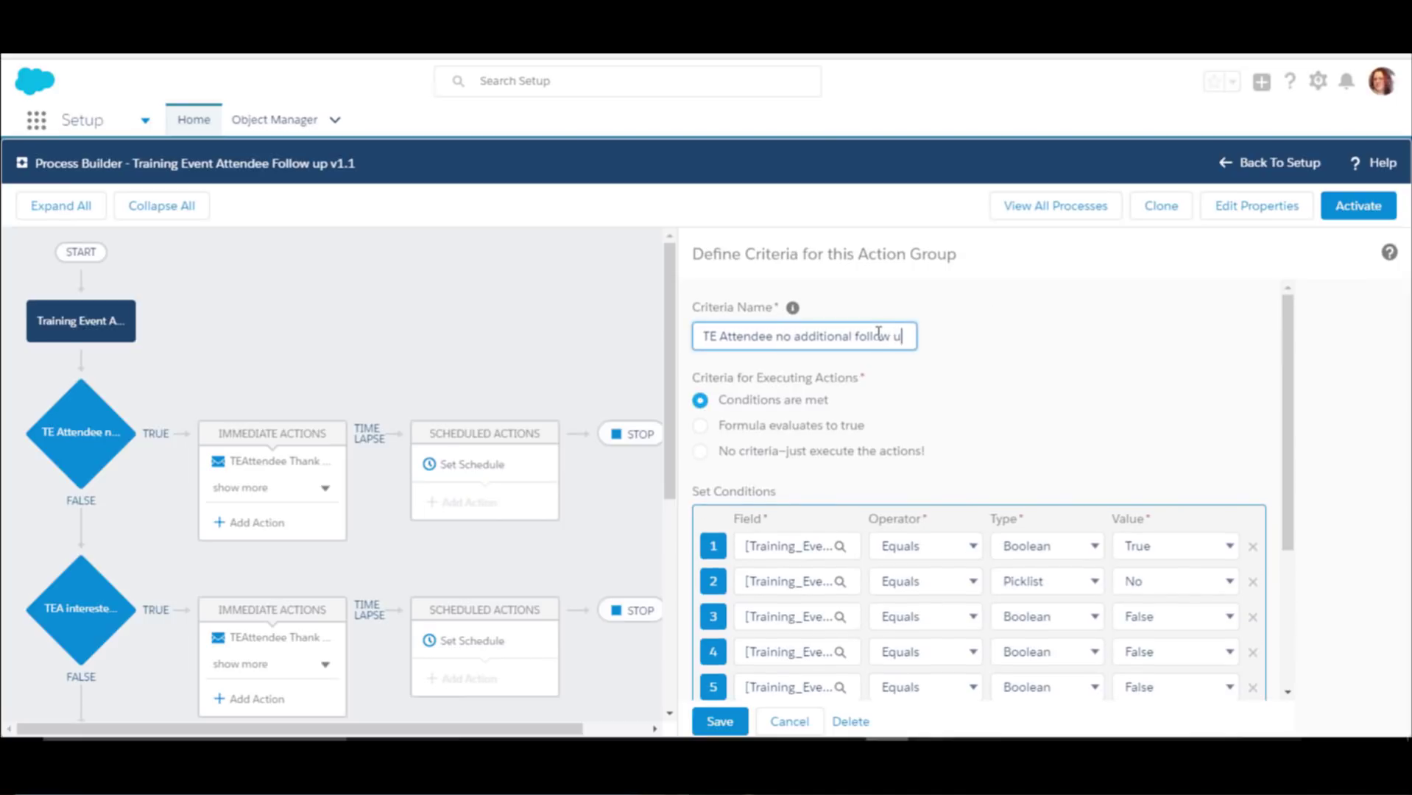
pyautogui.press('End')
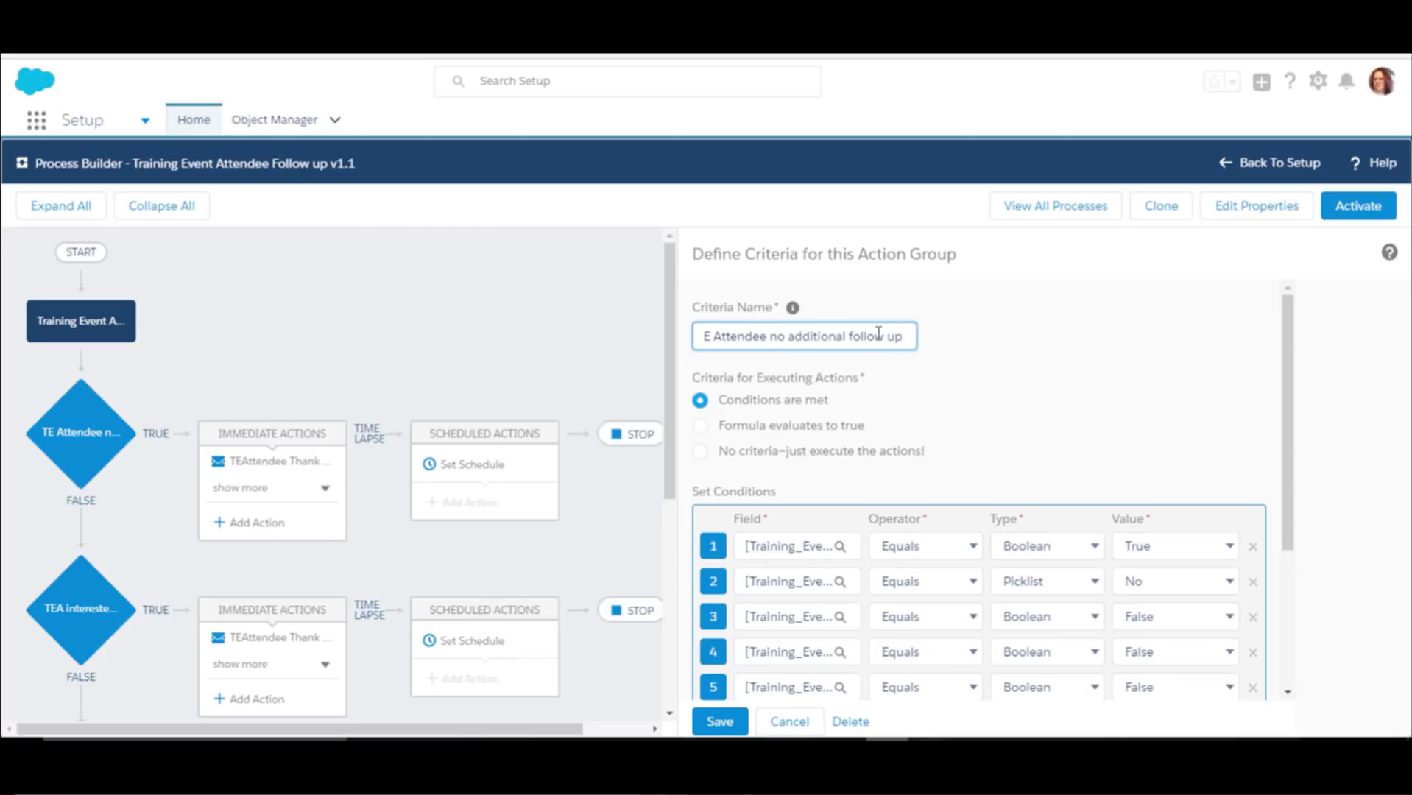
pyautogui.scroll(-1, 880, 337)
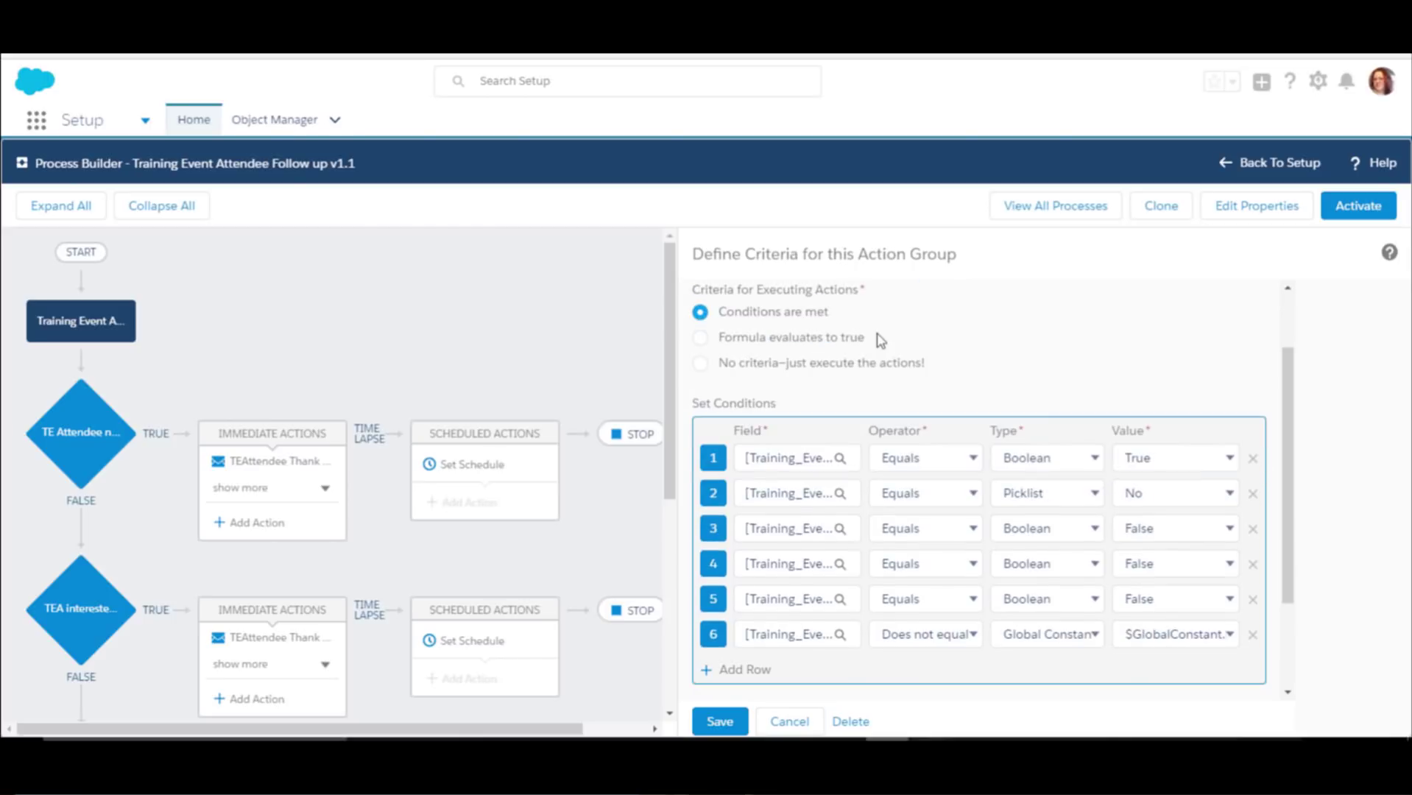
# Try out the field selection for the first condition by filtering on "name" and picking Training Event Attendee Name, and cancel
pyautogui.click(809, 458)
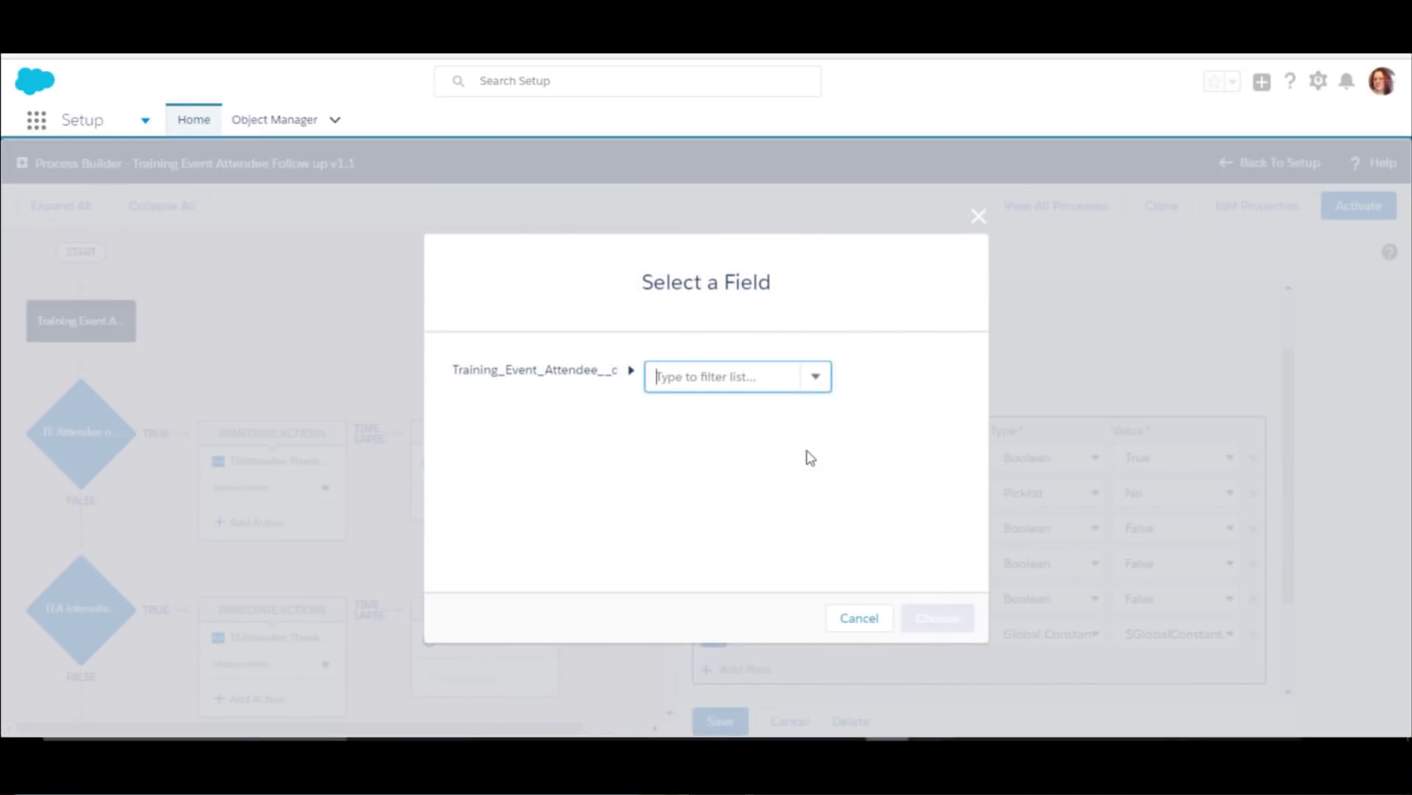
pyautogui.write('name')
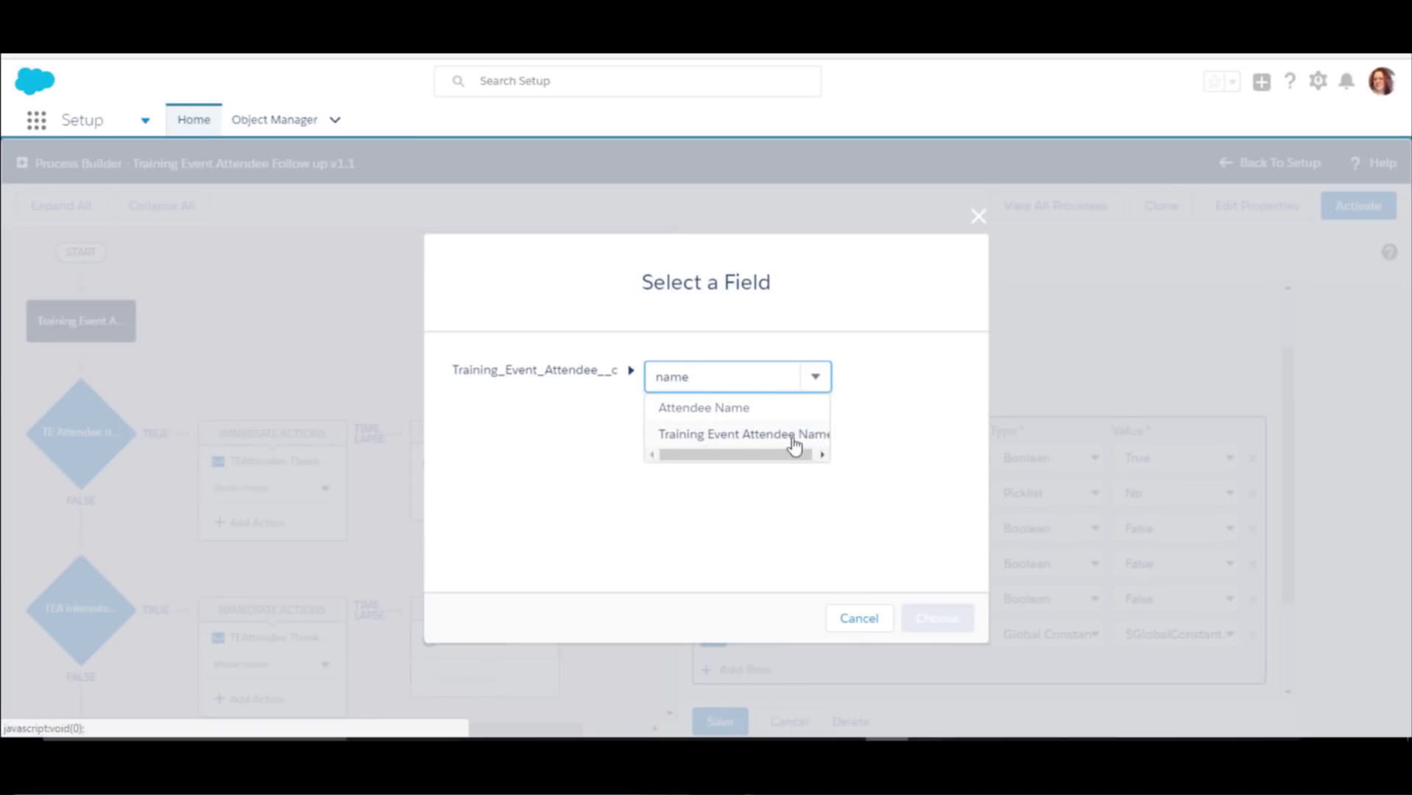
pyautogui.click(794, 440)
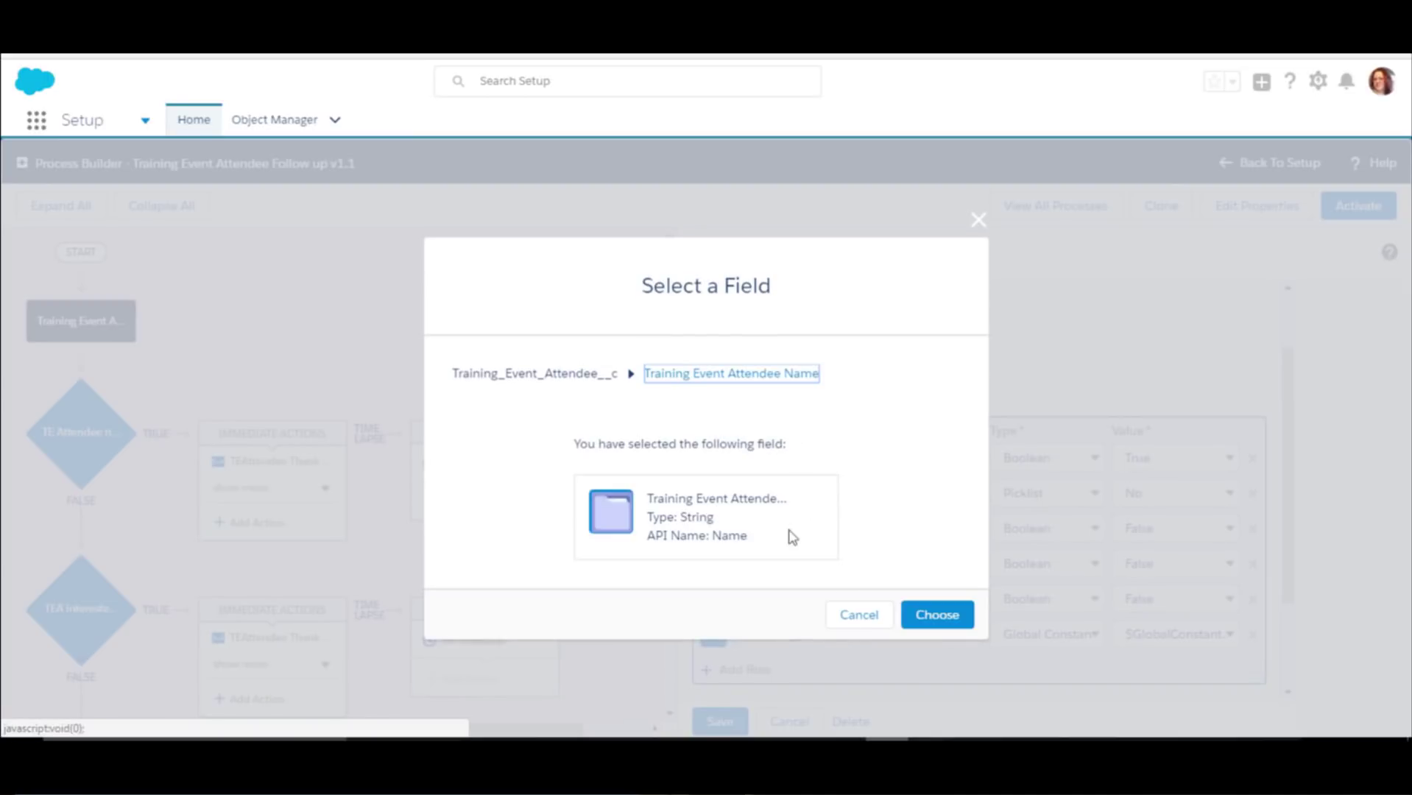
pyautogui.click(850, 622)
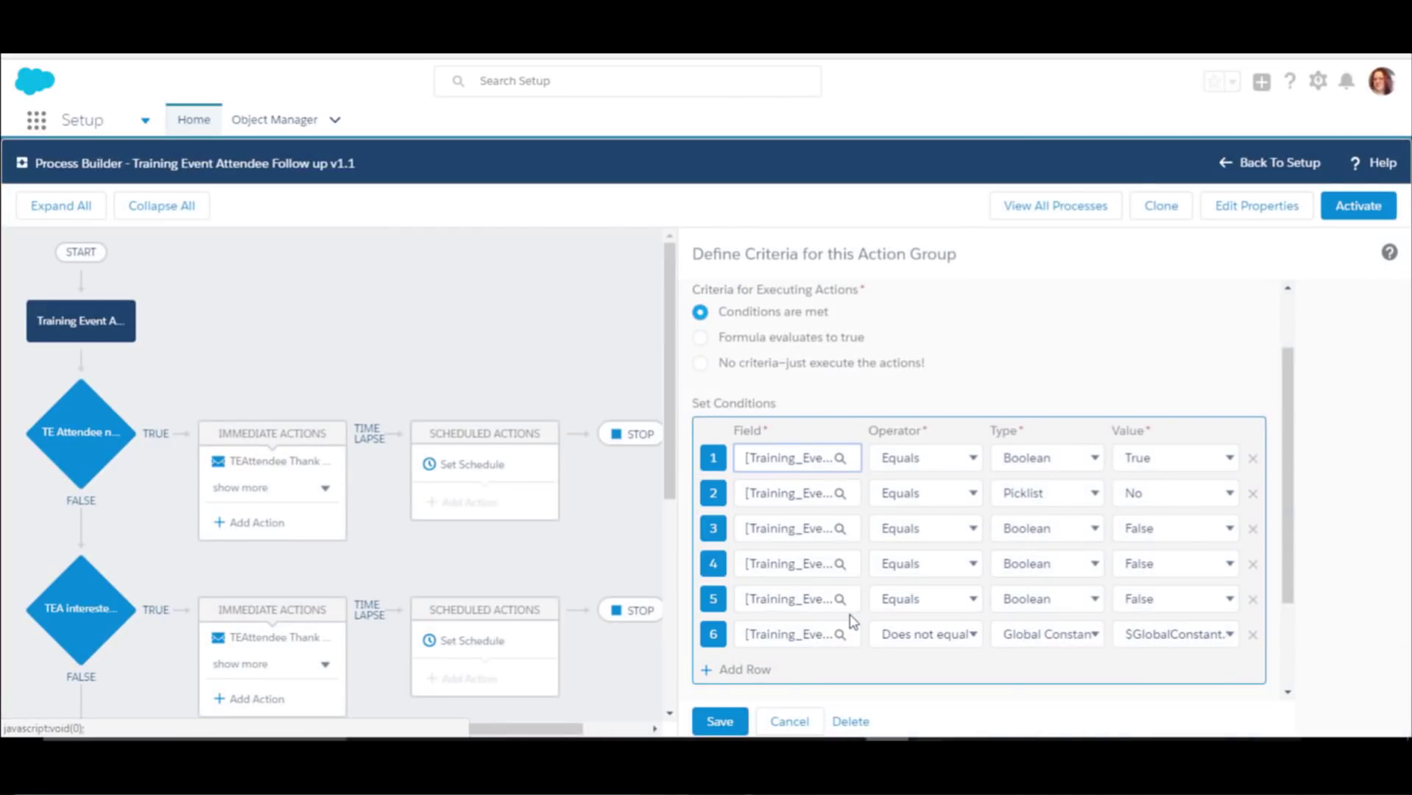
# Examine the operator, type and value options of the first condition and the sixth condition's value, and close the criteria
pyautogui.click(918, 461)
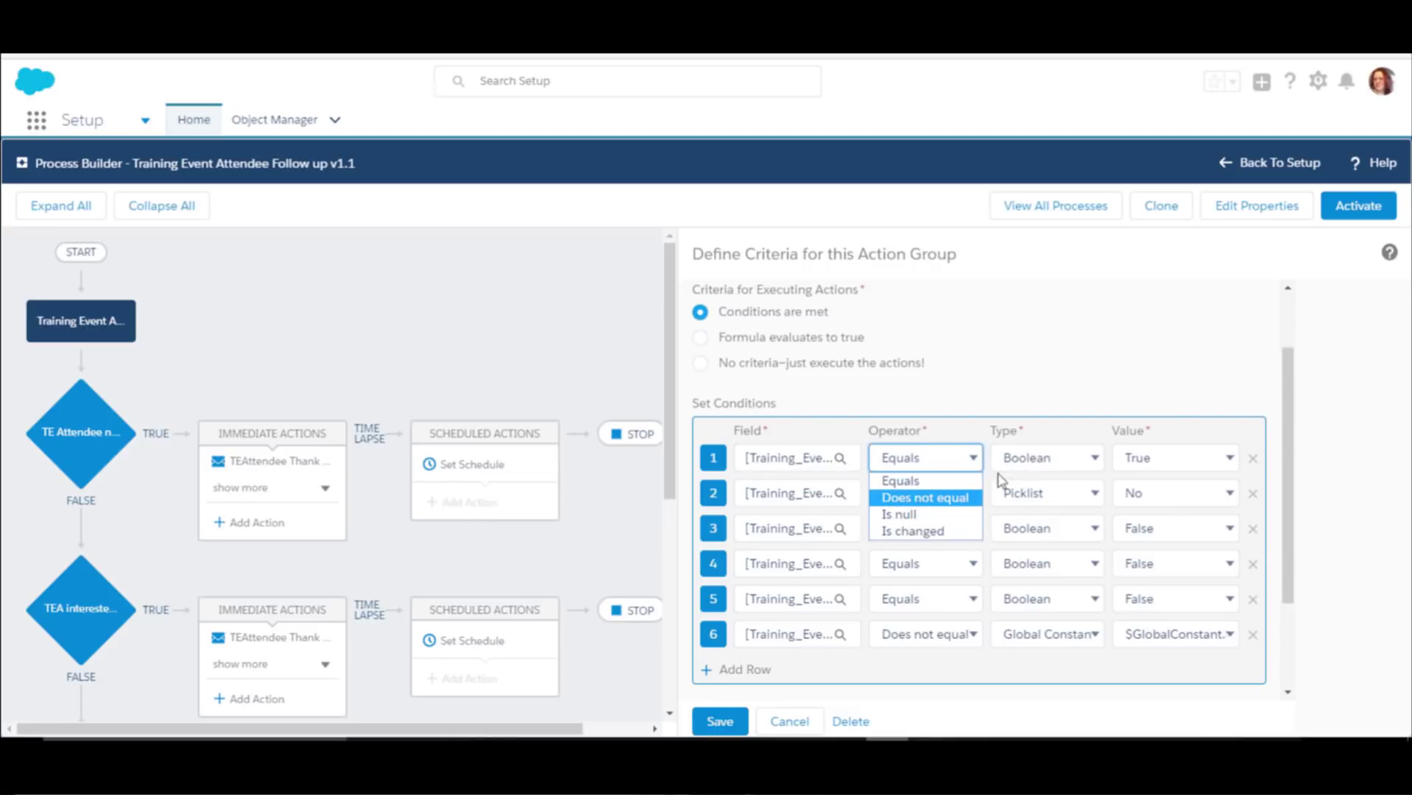
pyautogui.click(1052, 461)
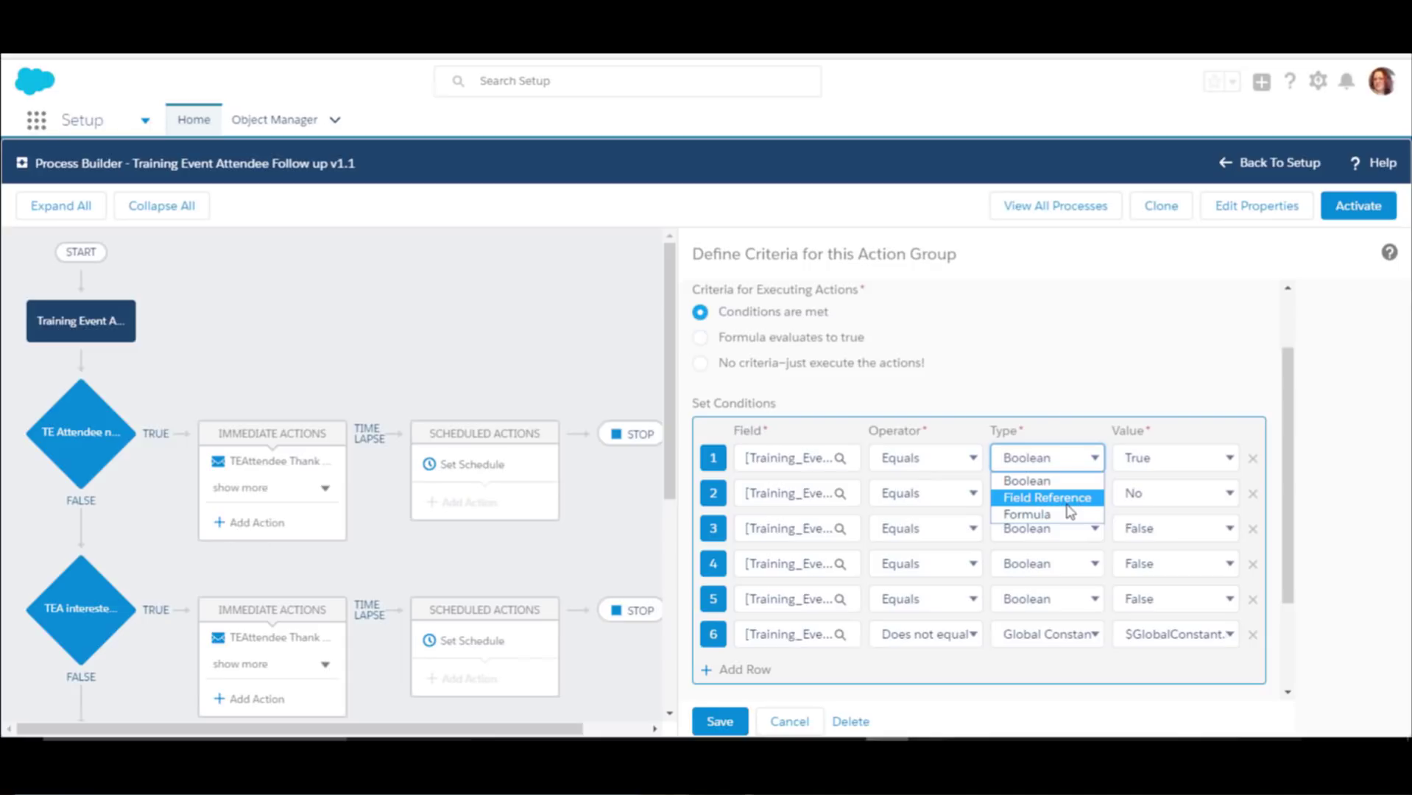
pyautogui.click(1157, 459)
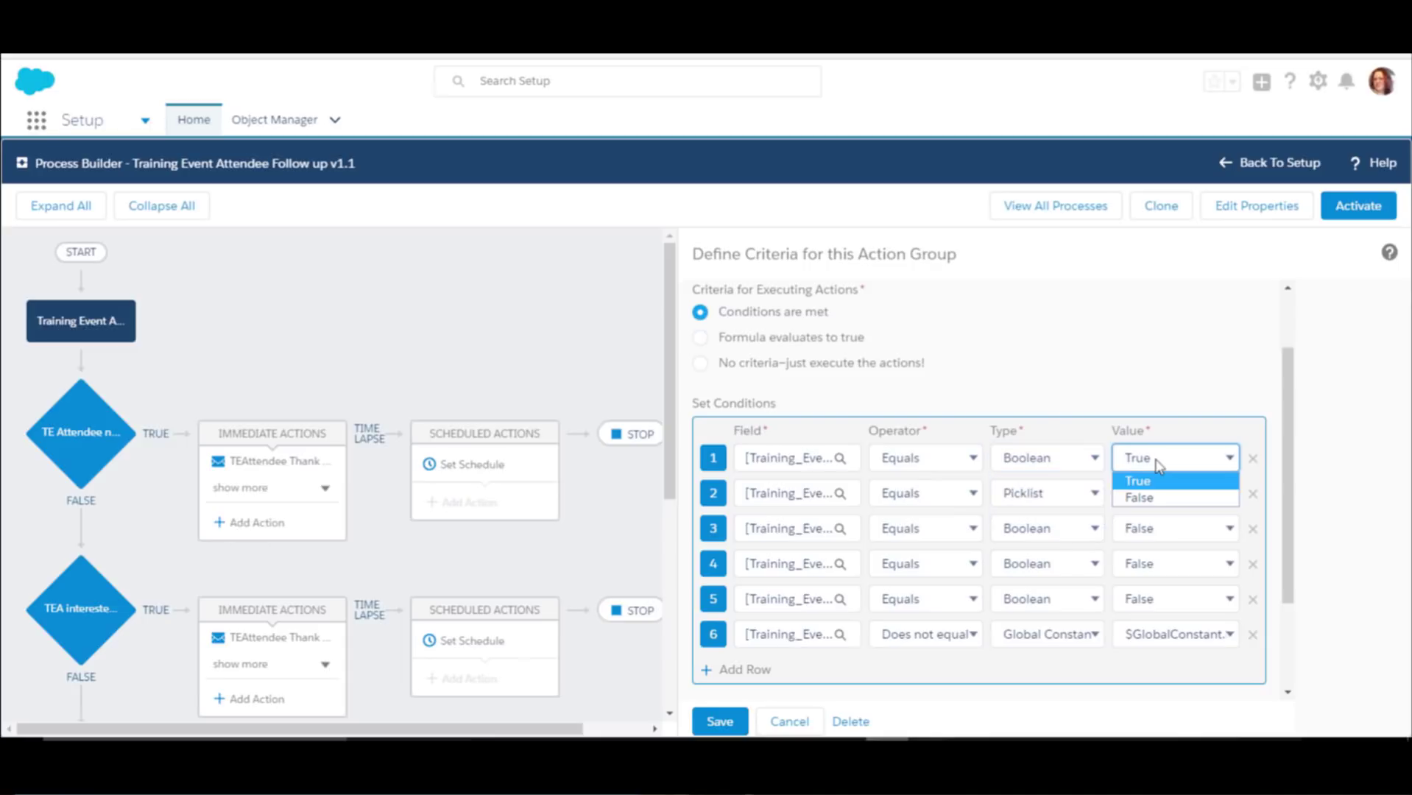
pyautogui.click(1188, 423)
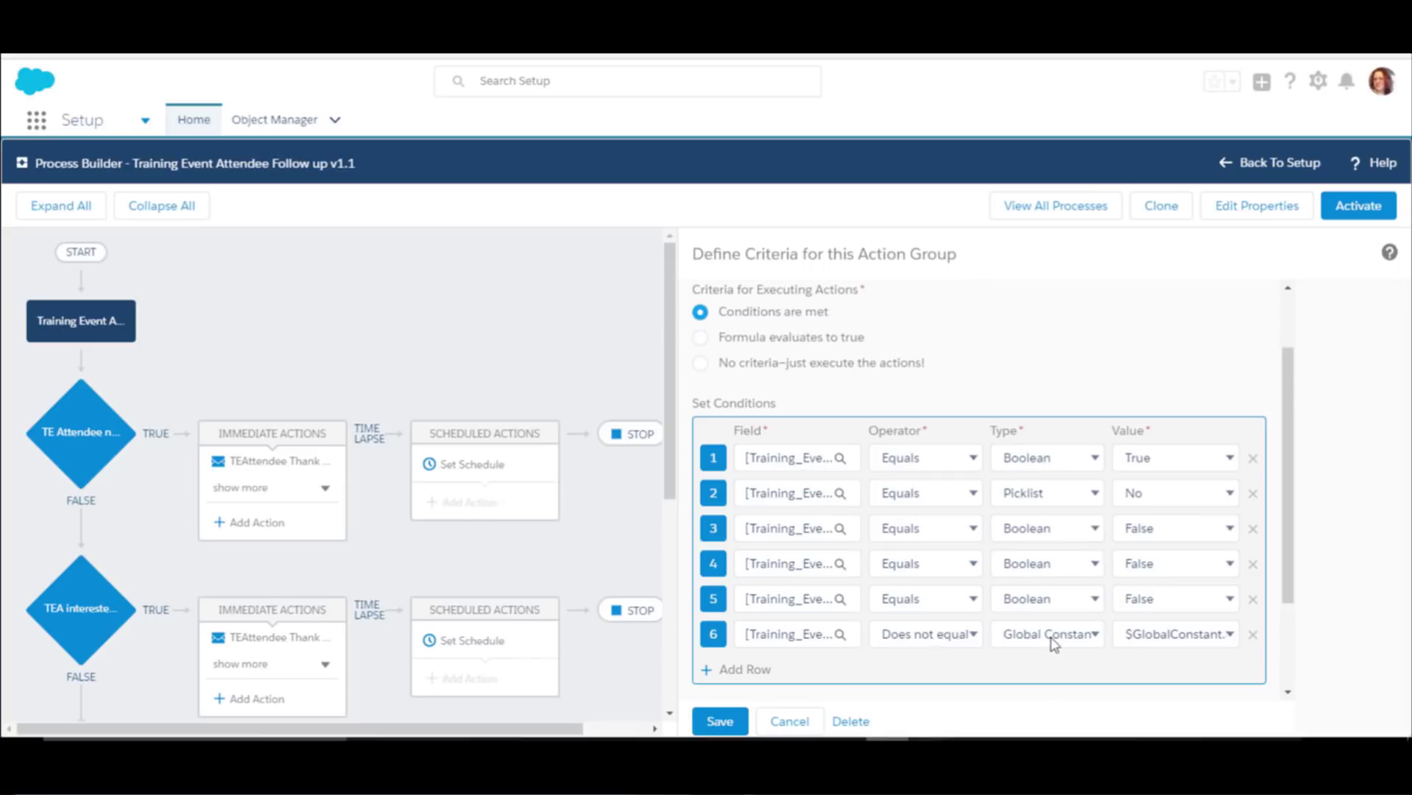
pyautogui.click(1157, 636)
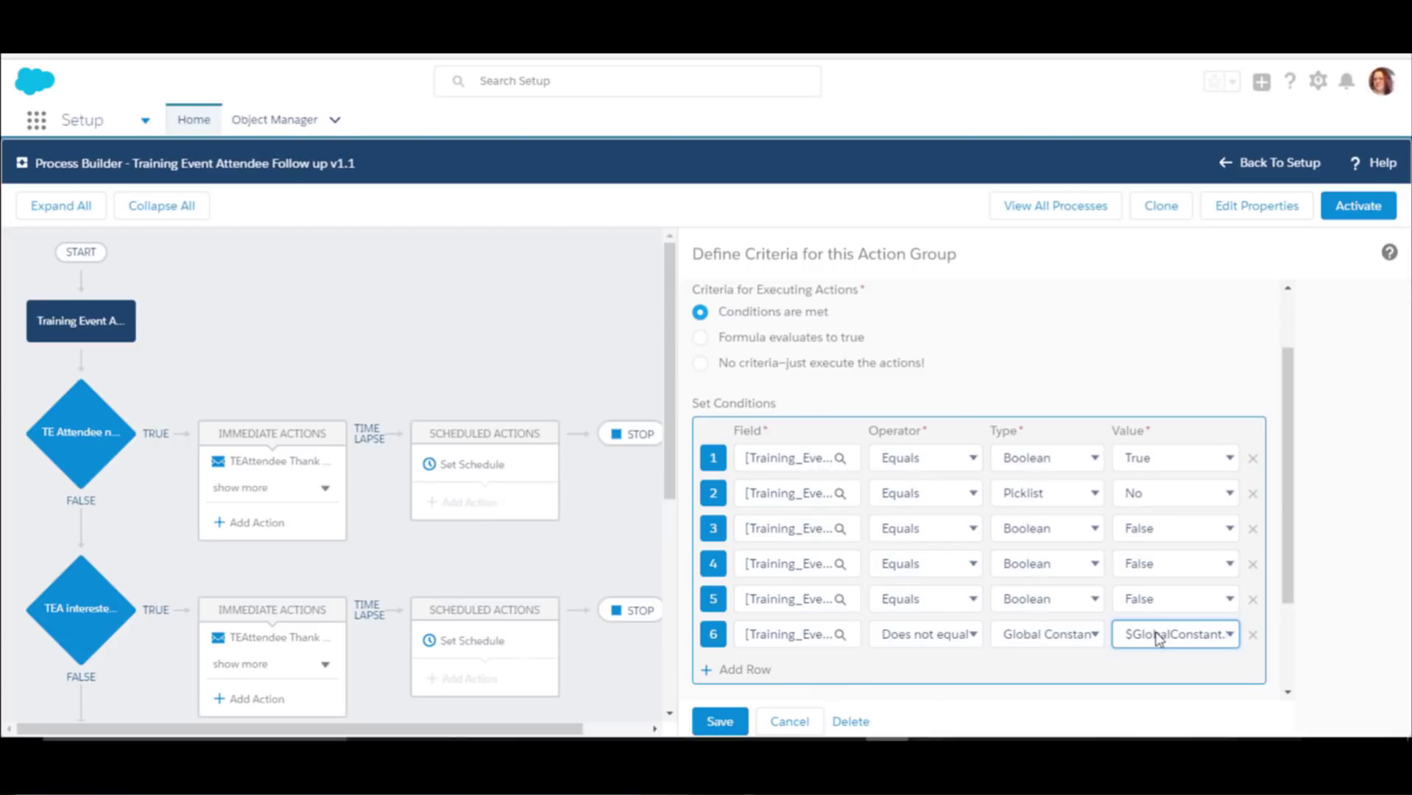
pyautogui.click(739, 720)
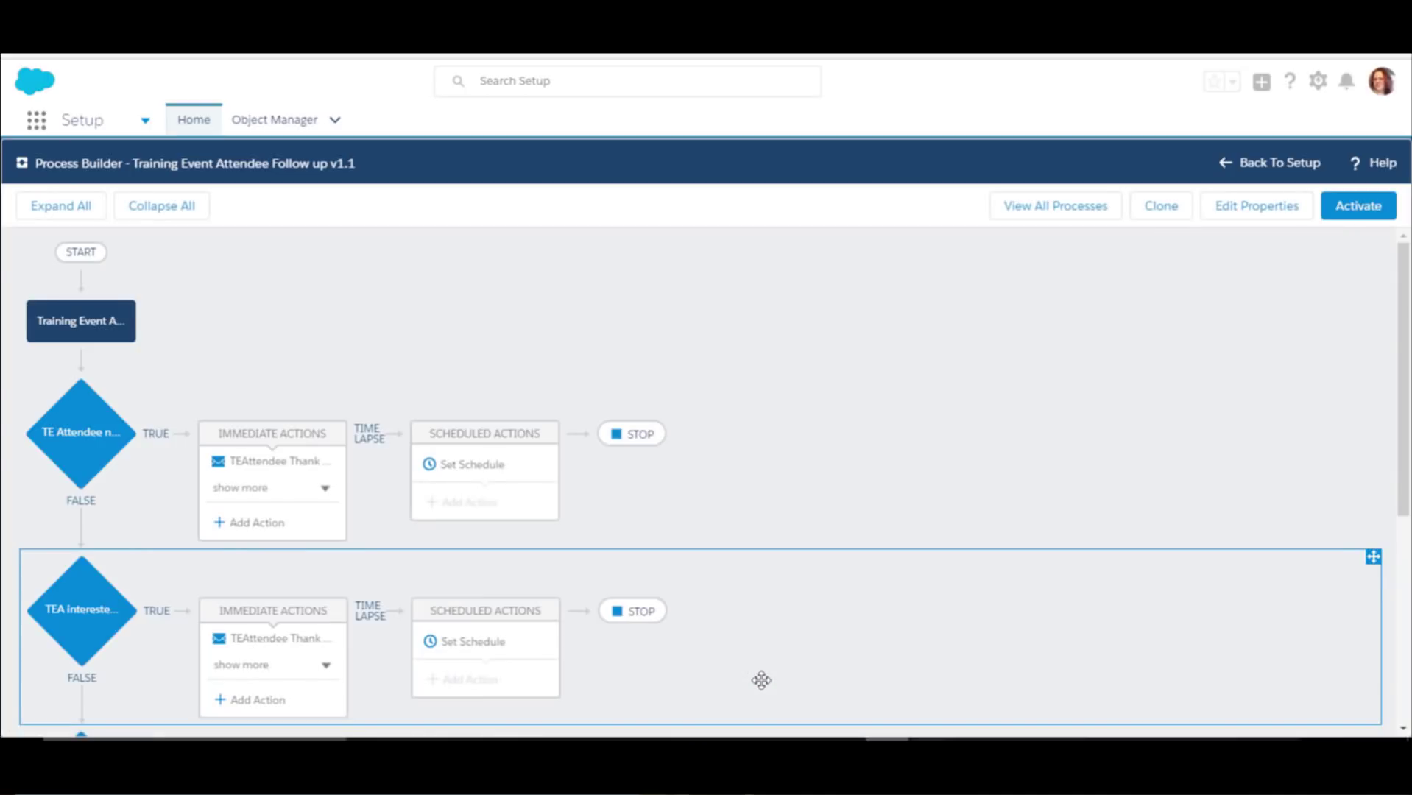
# Review the thank-you email alert and the field values of TEA Email Task among the first criteria's immediate actions
pyautogui.click(270, 464)
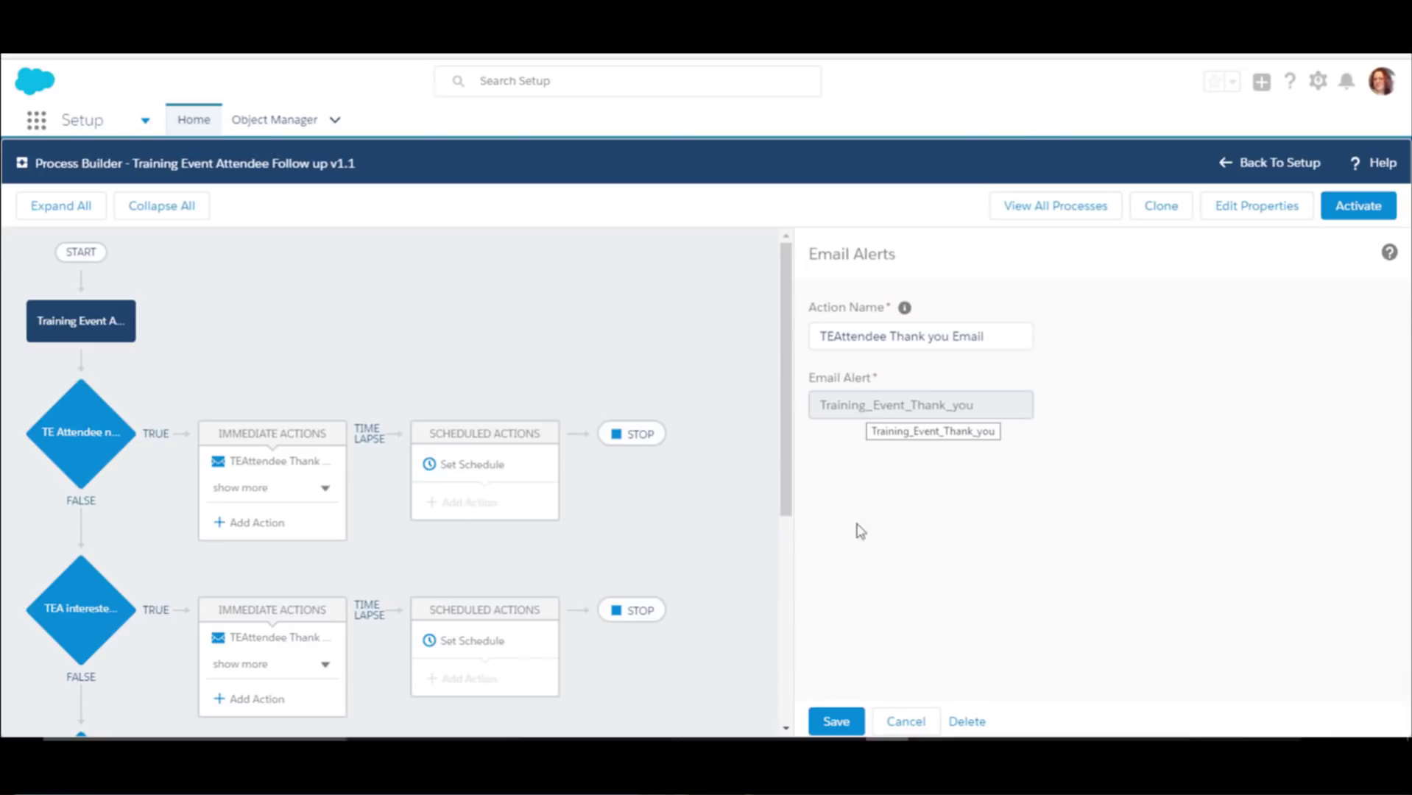
pyautogui.click(848, 709)
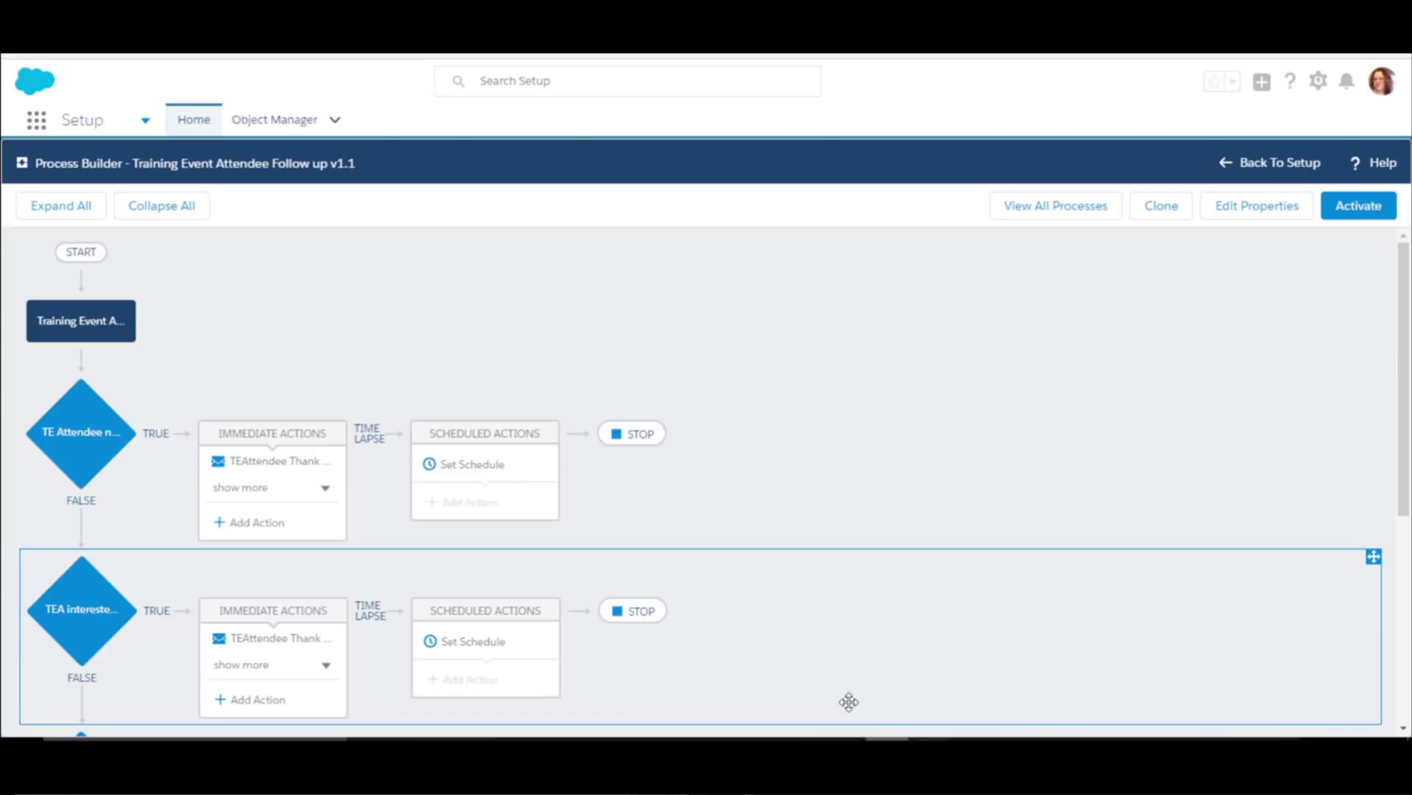
pyautogui.click(267, 489)
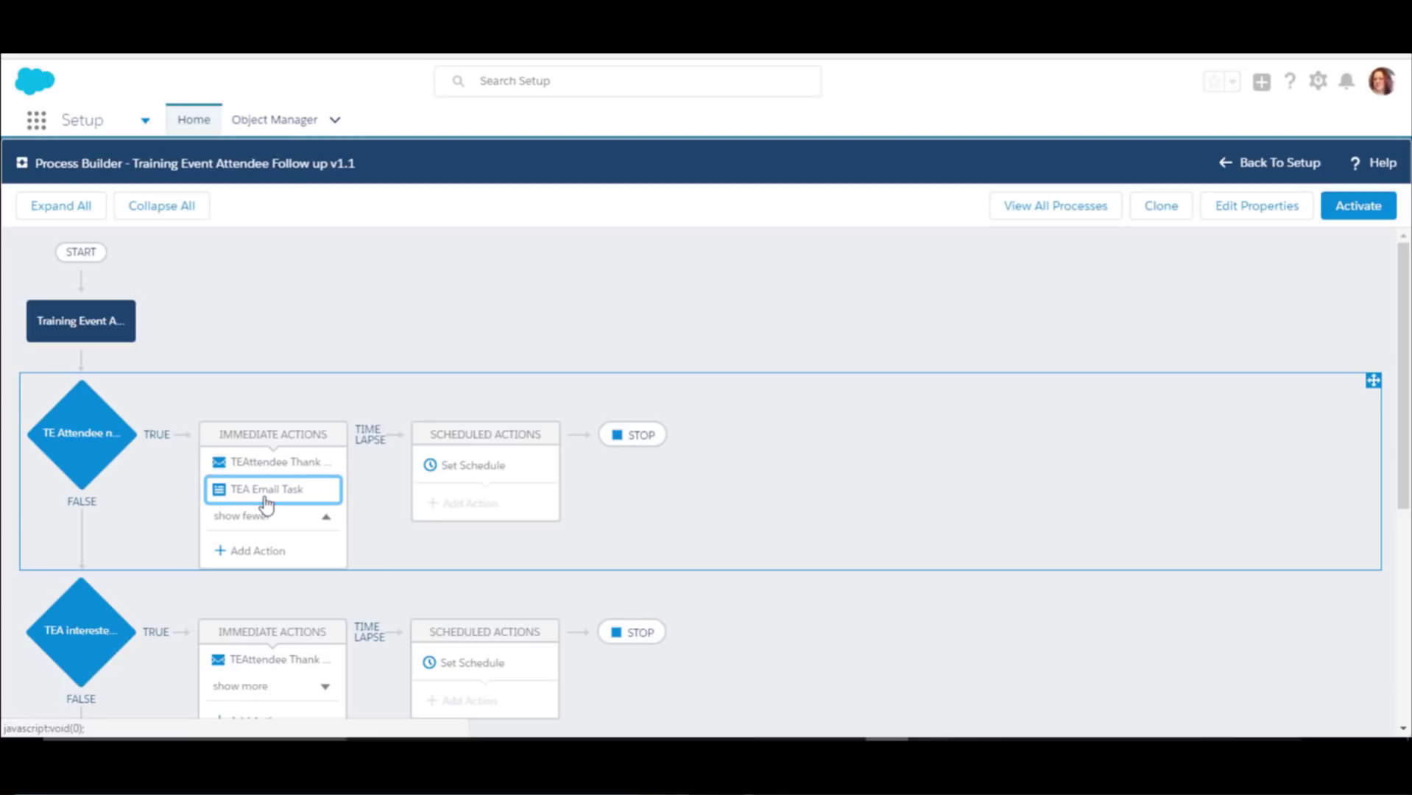
pyautogui.click(267, 502)
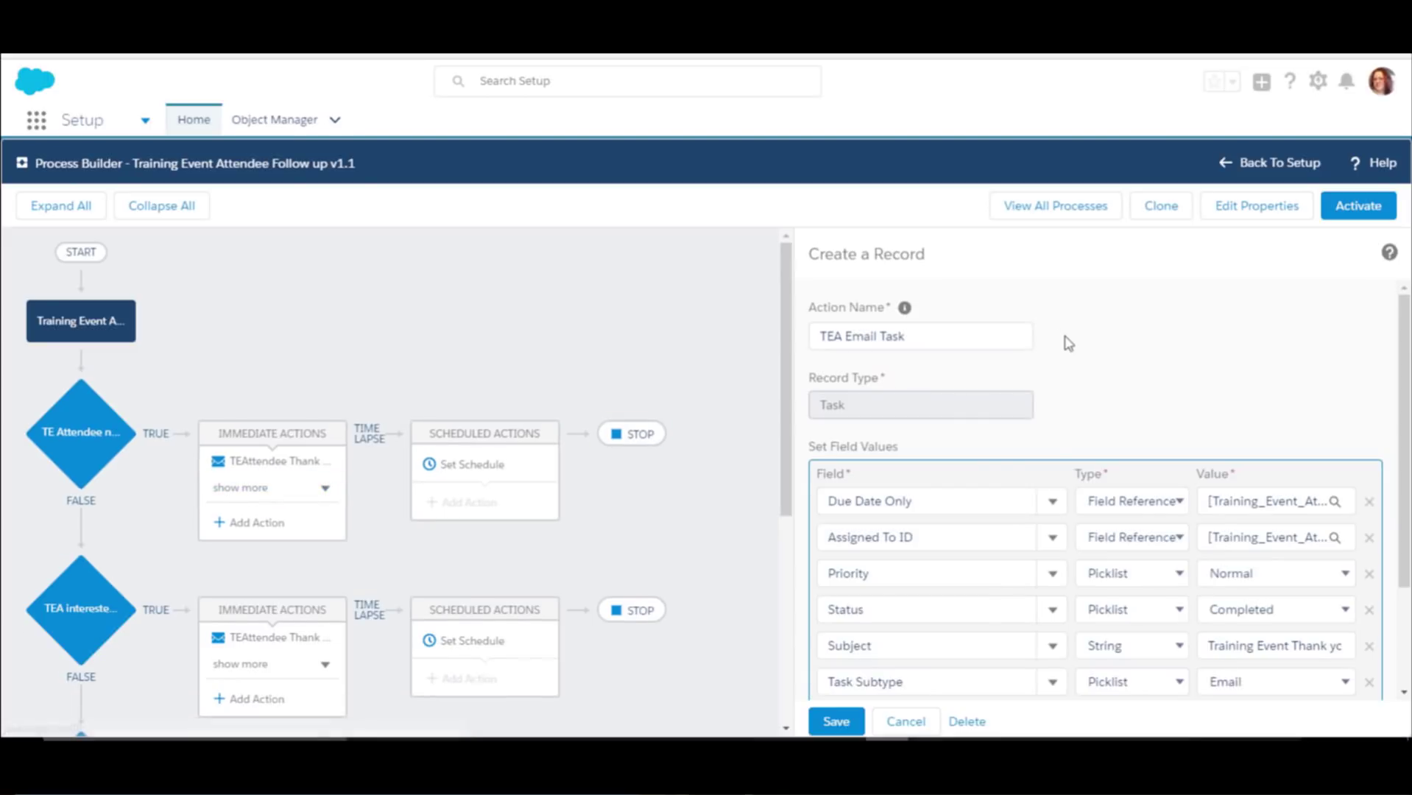
pyautogui.scroll(-2, 1059, 359)
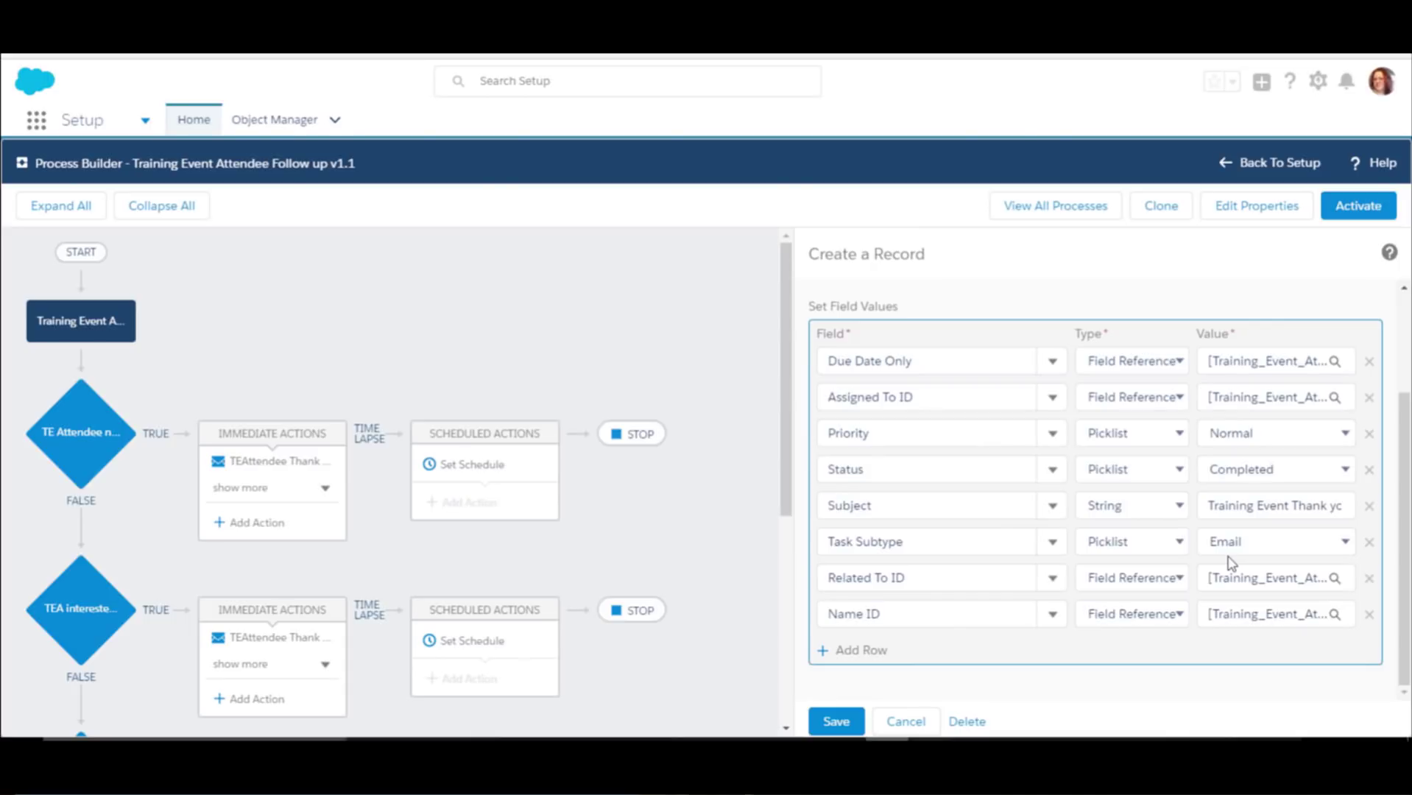
pyautogui.click(905, 721)
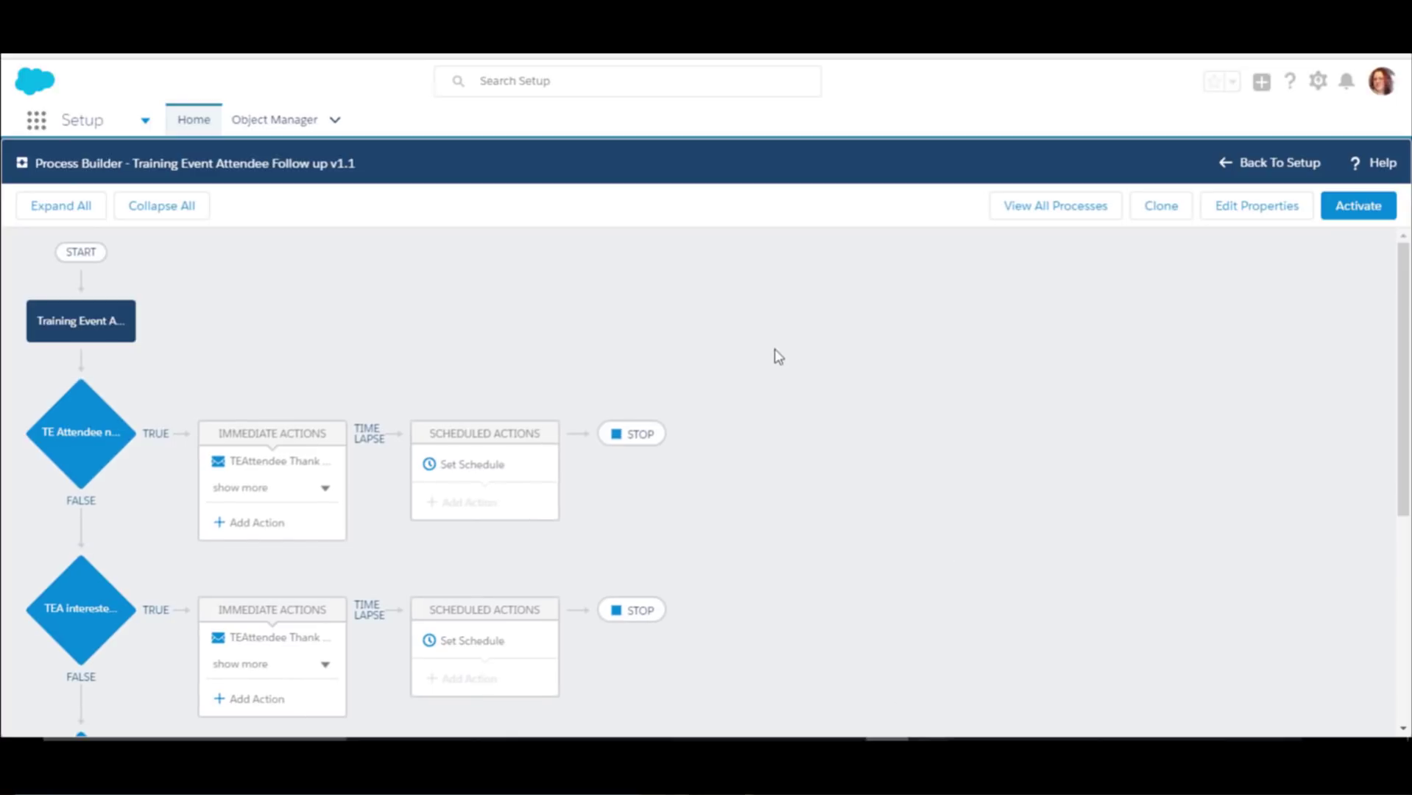
# Open the second criteria in the process and review its conditions, including the Retirement Services field, and close it unchanged
pyautogui.scroll(-2, 781, 352)
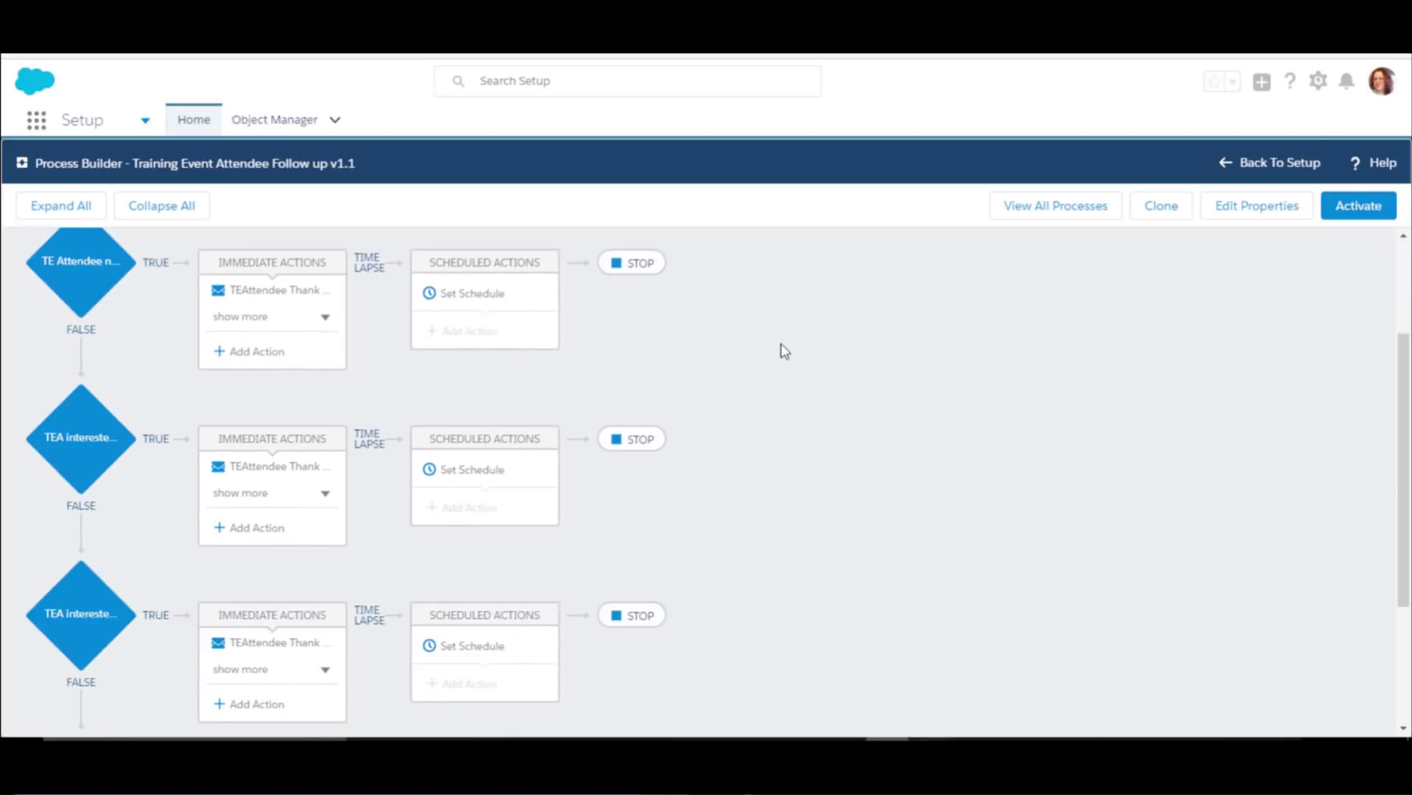
pyautogui.click(74, 453)
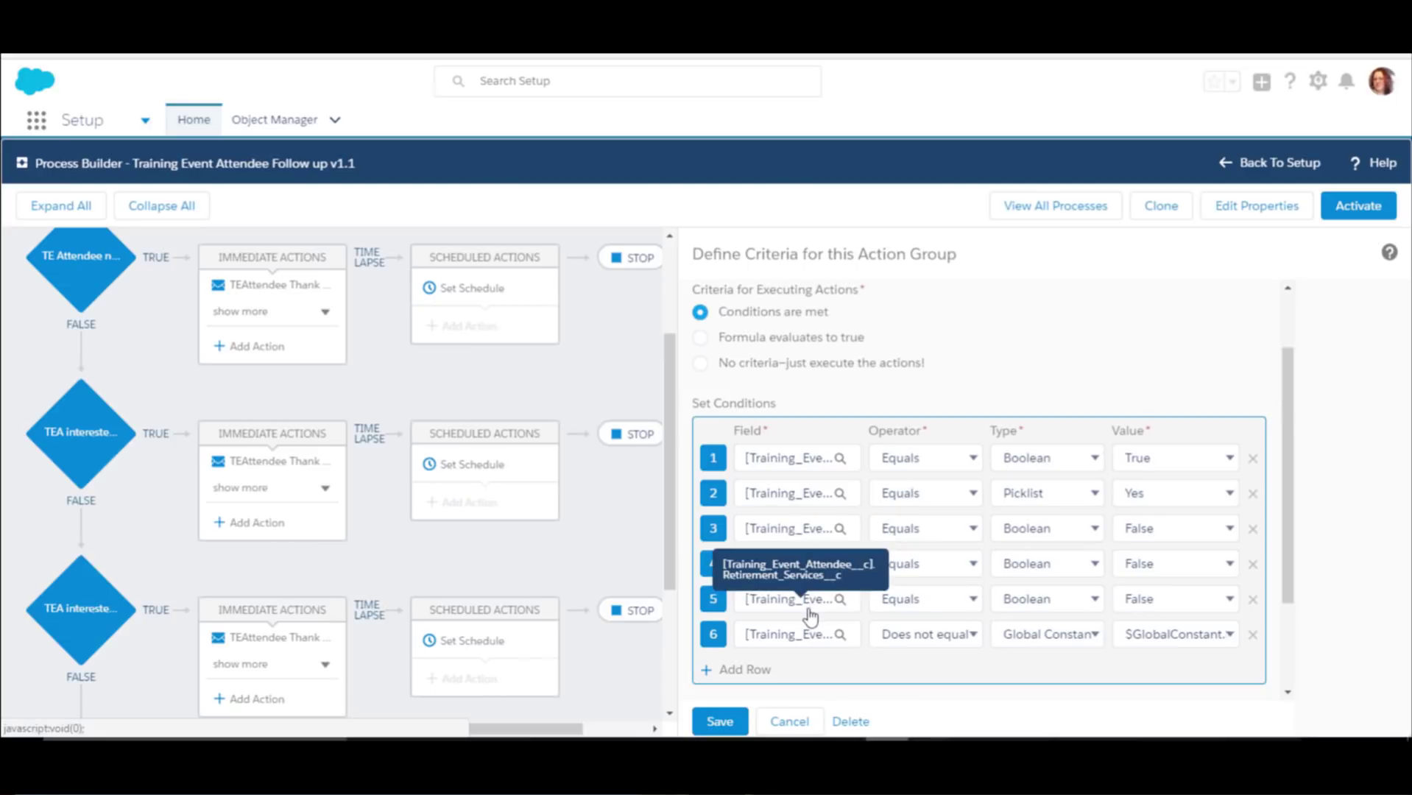
pyautogui.click(790, 722)
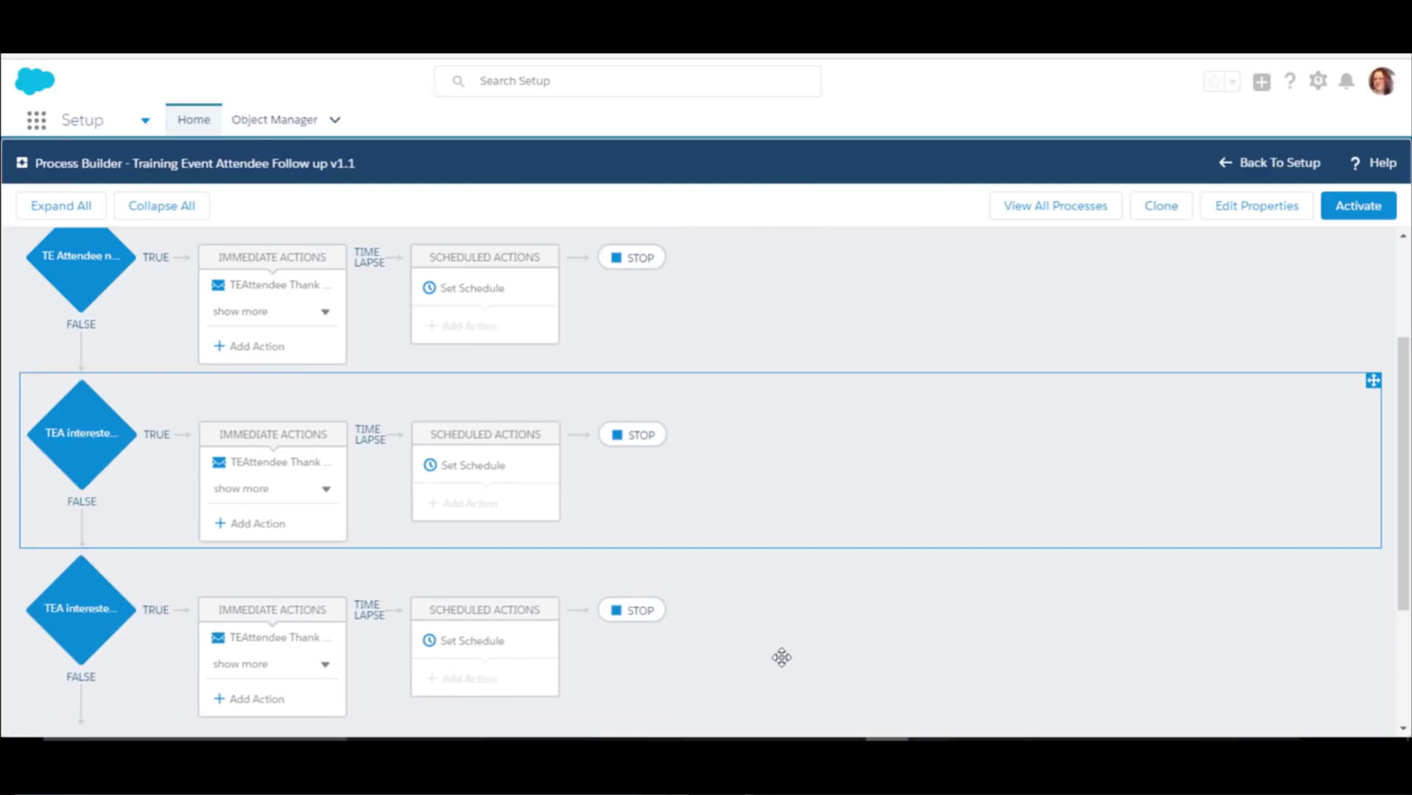
# Review the second criteria's immediate actions: the thank-you email alert and the Opportunity Discussion record with its field values
pyautogui.click(279, 465)
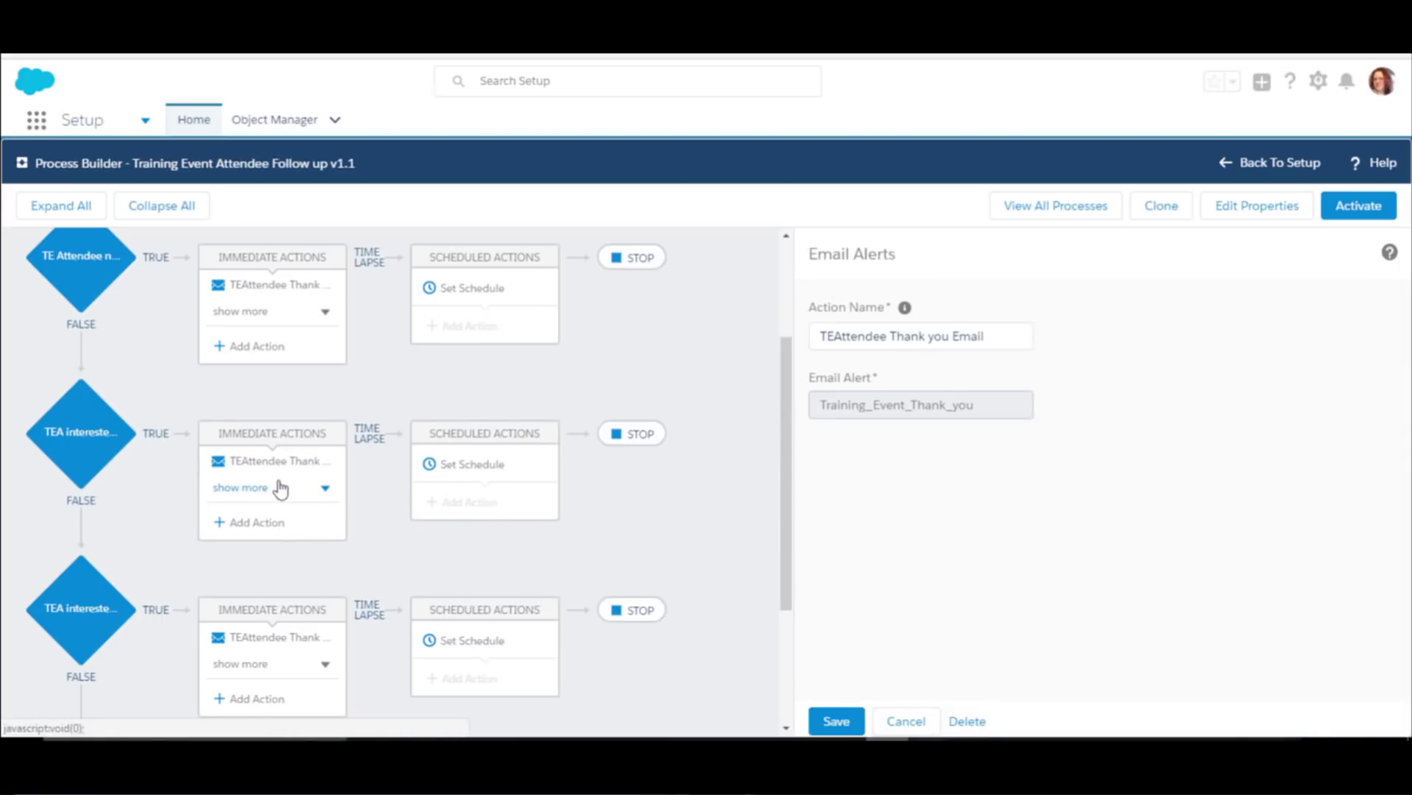
pyautogui.click(261, 492)
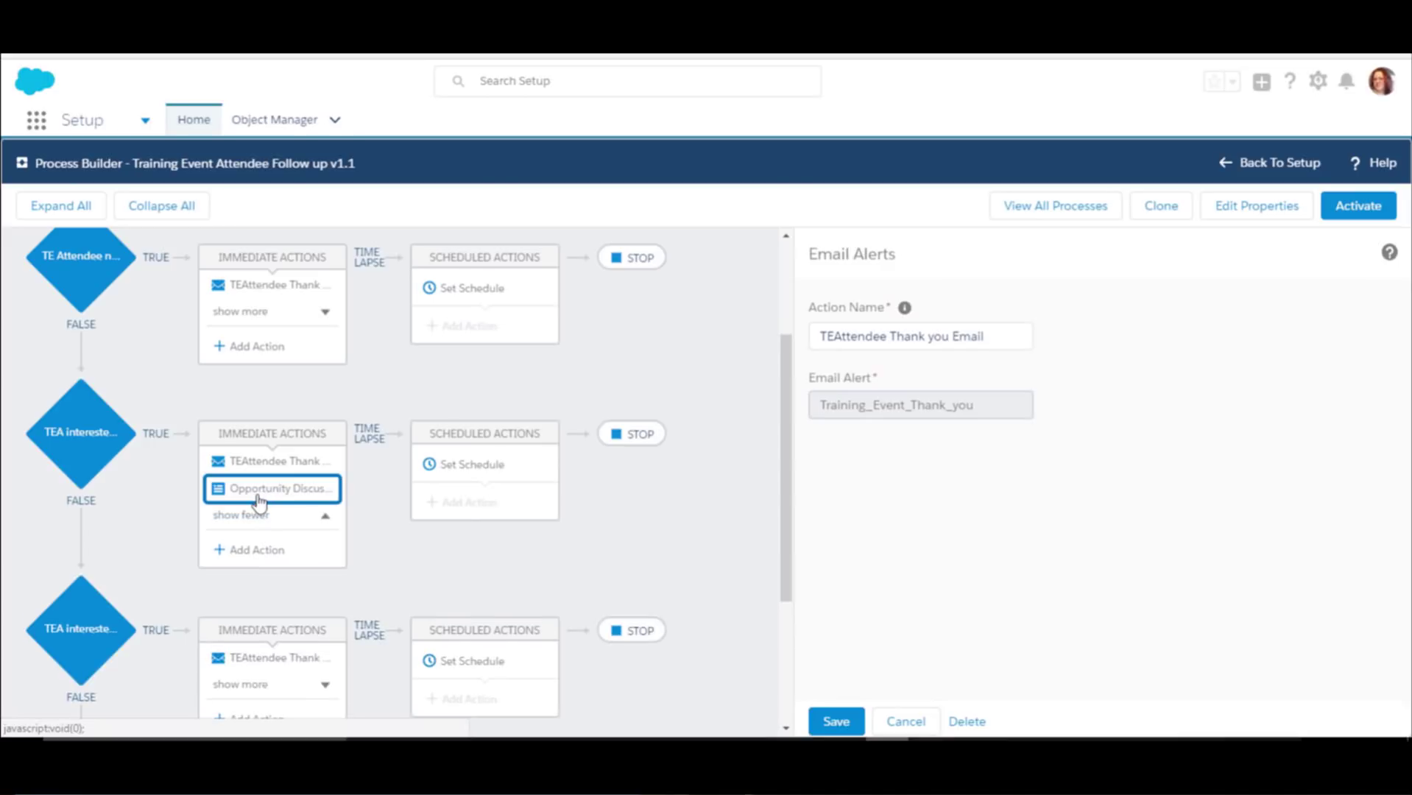
pyautogui.click(259, 501)
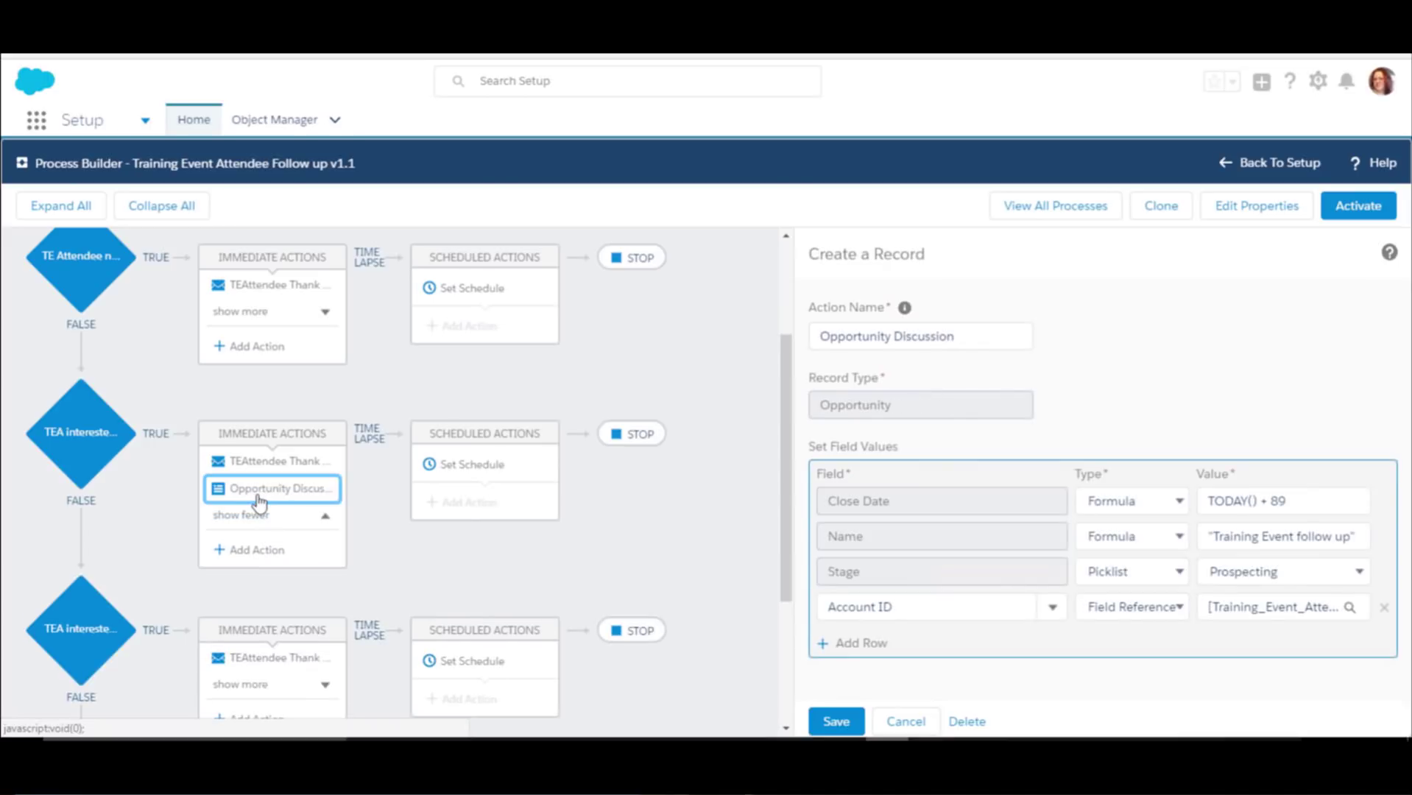
pyautogui.click(877, 337)
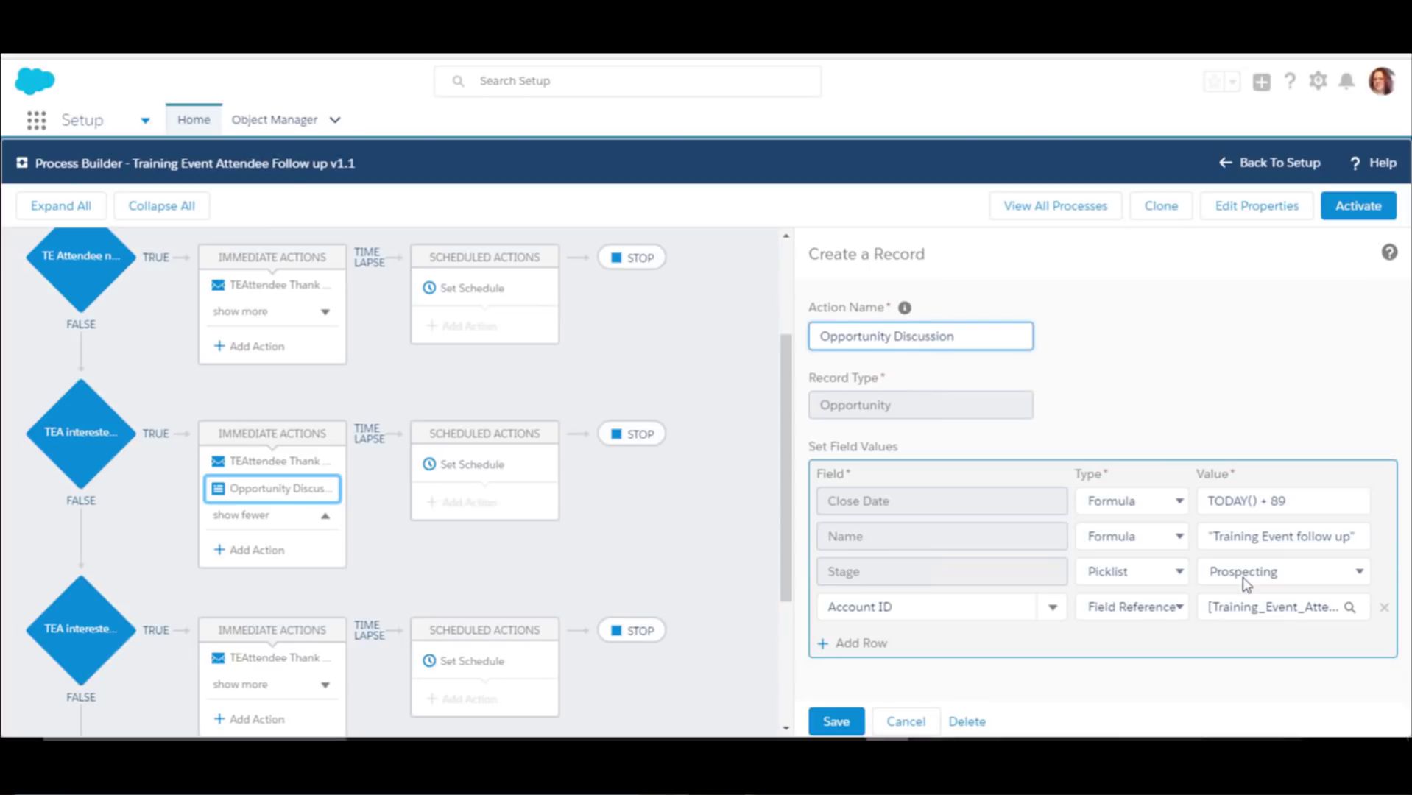
# Reselect Account ID as the fourth field of the Opportunity Discussion record and set its type to Field Reference
pyautogui.click(937, 608)
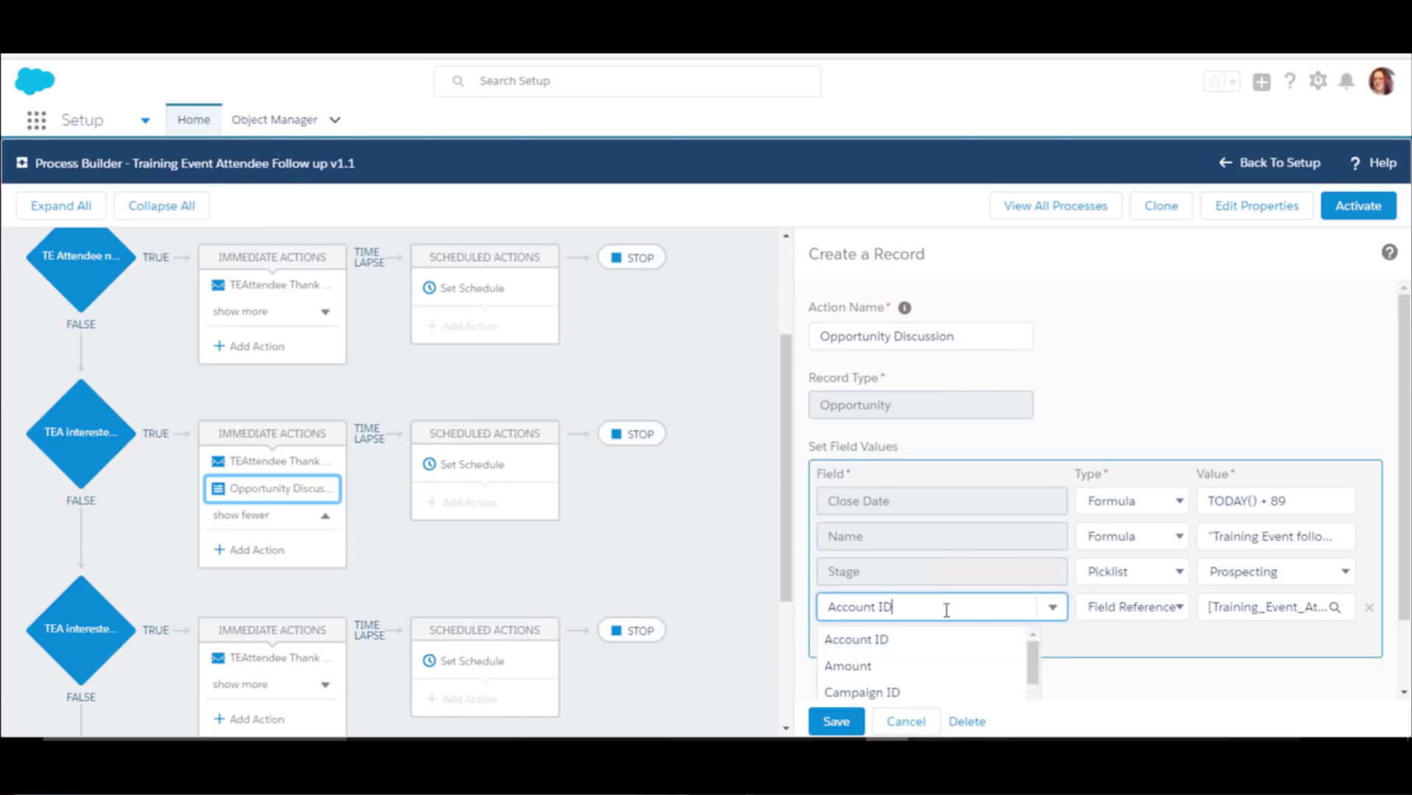
pyautogui.click(900, 641)
pyautogui.click(1105, 615)
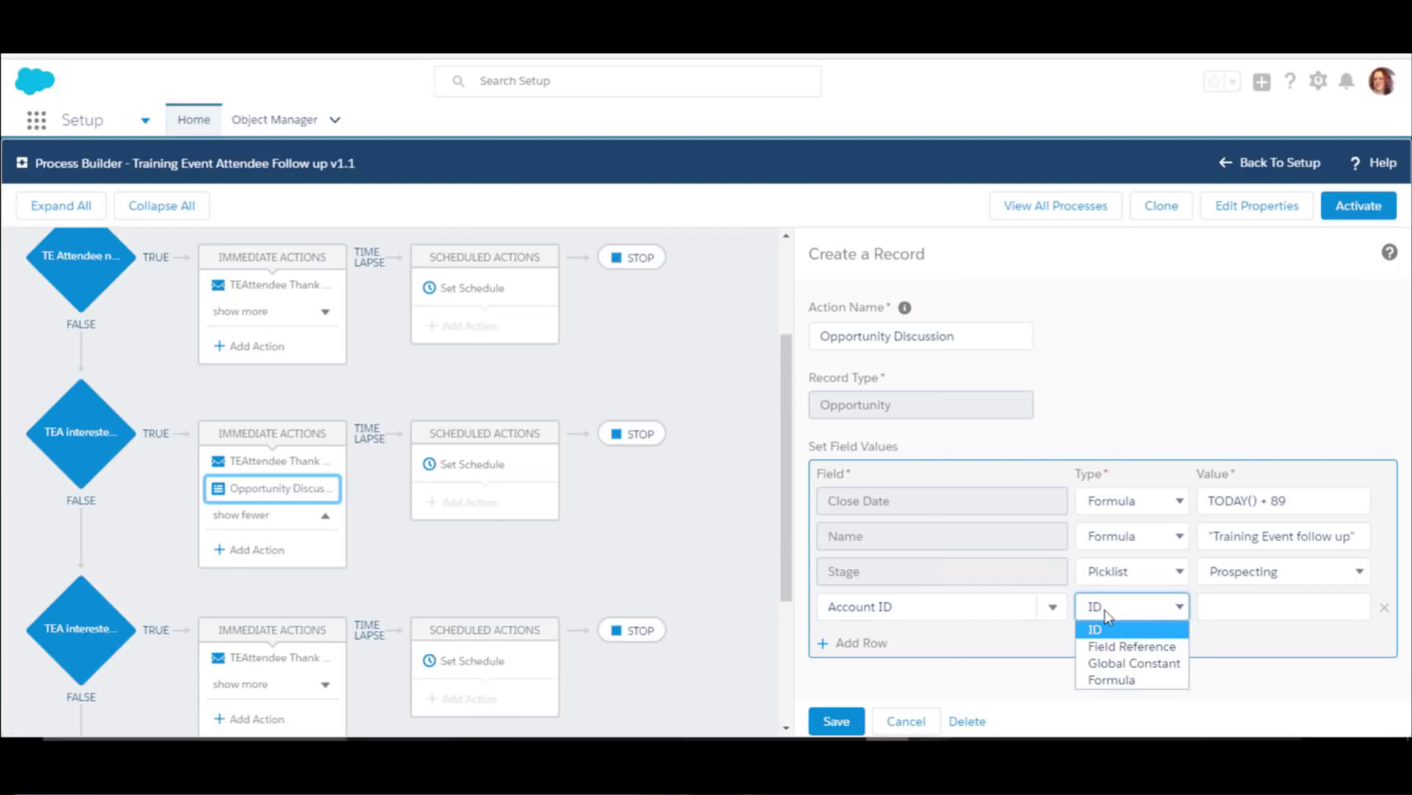
pyautogui.click(1121, 647)
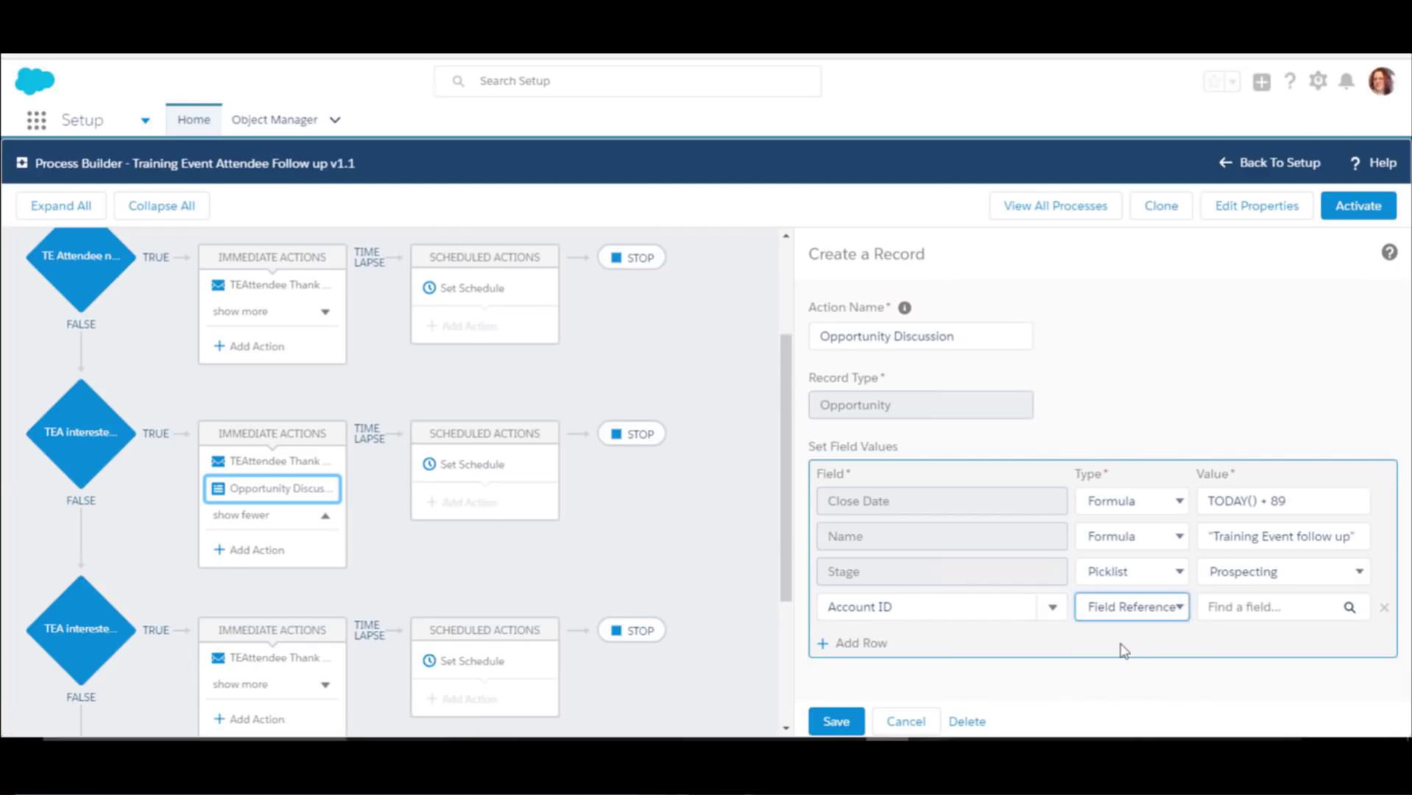
# Set the Account ID value to the training event attendee's Contact > Account ID field and save the Opportunity Discussion action
pyautogui.click(1237, 608)
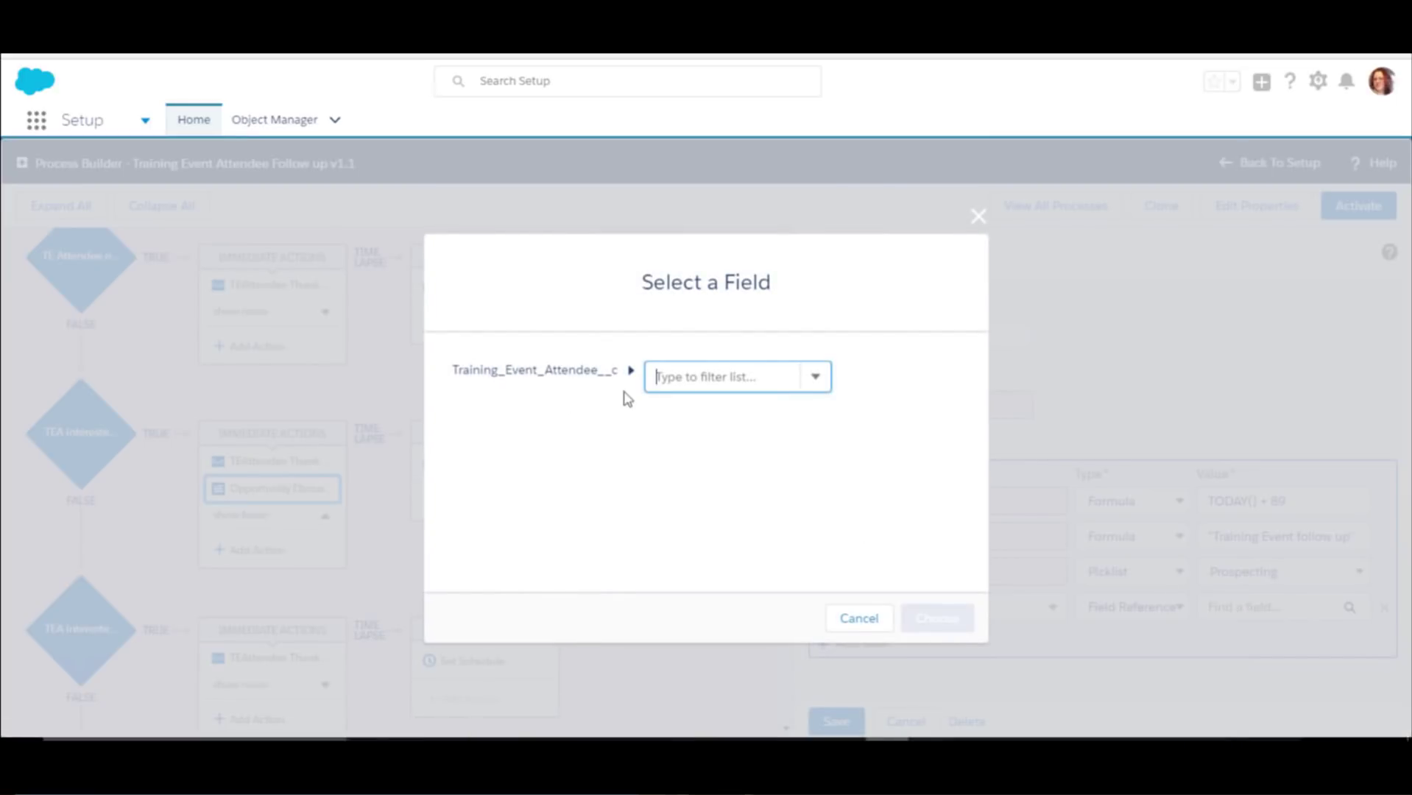
pyautogui.write('contact')
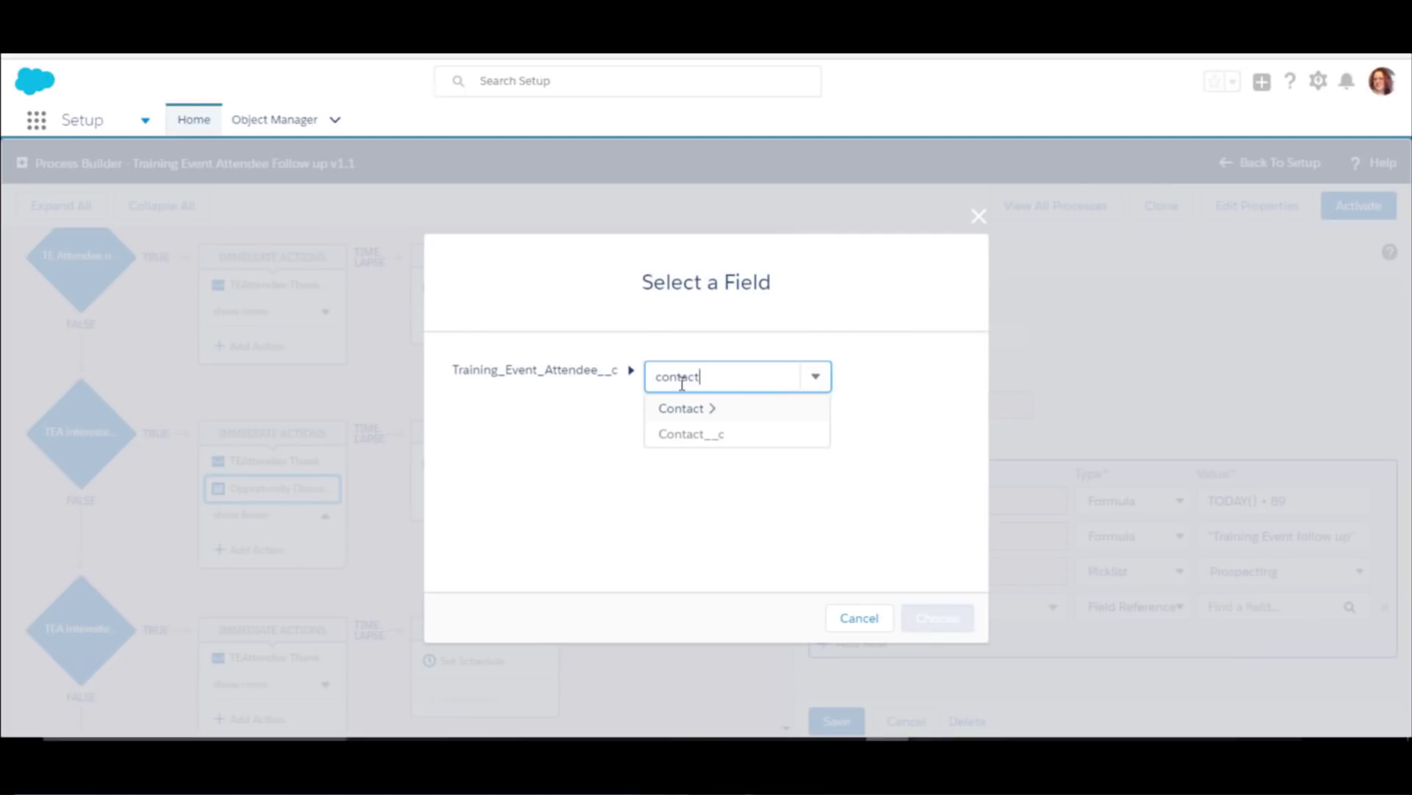
pyautogui.click(698, 420)
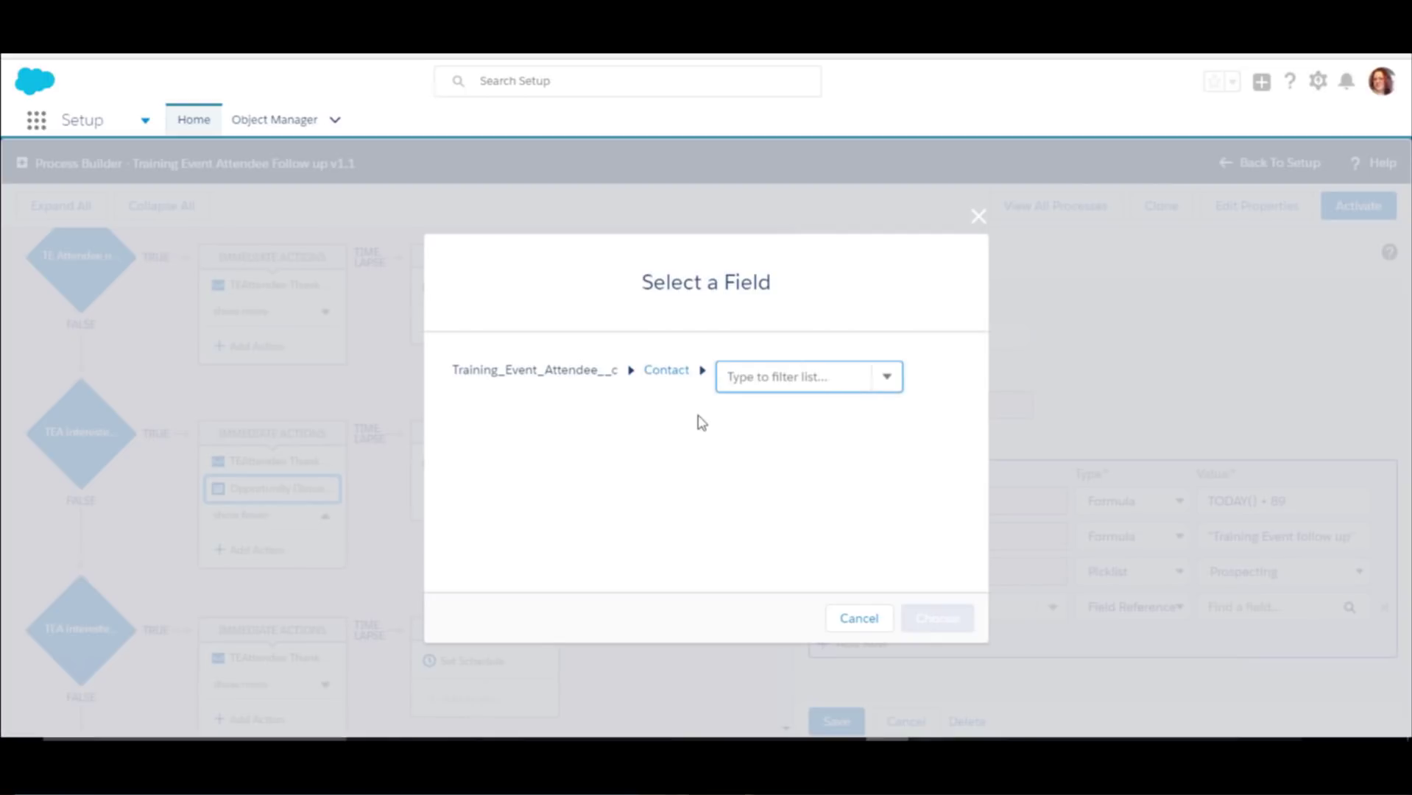
pyautogui.click(897, 389)
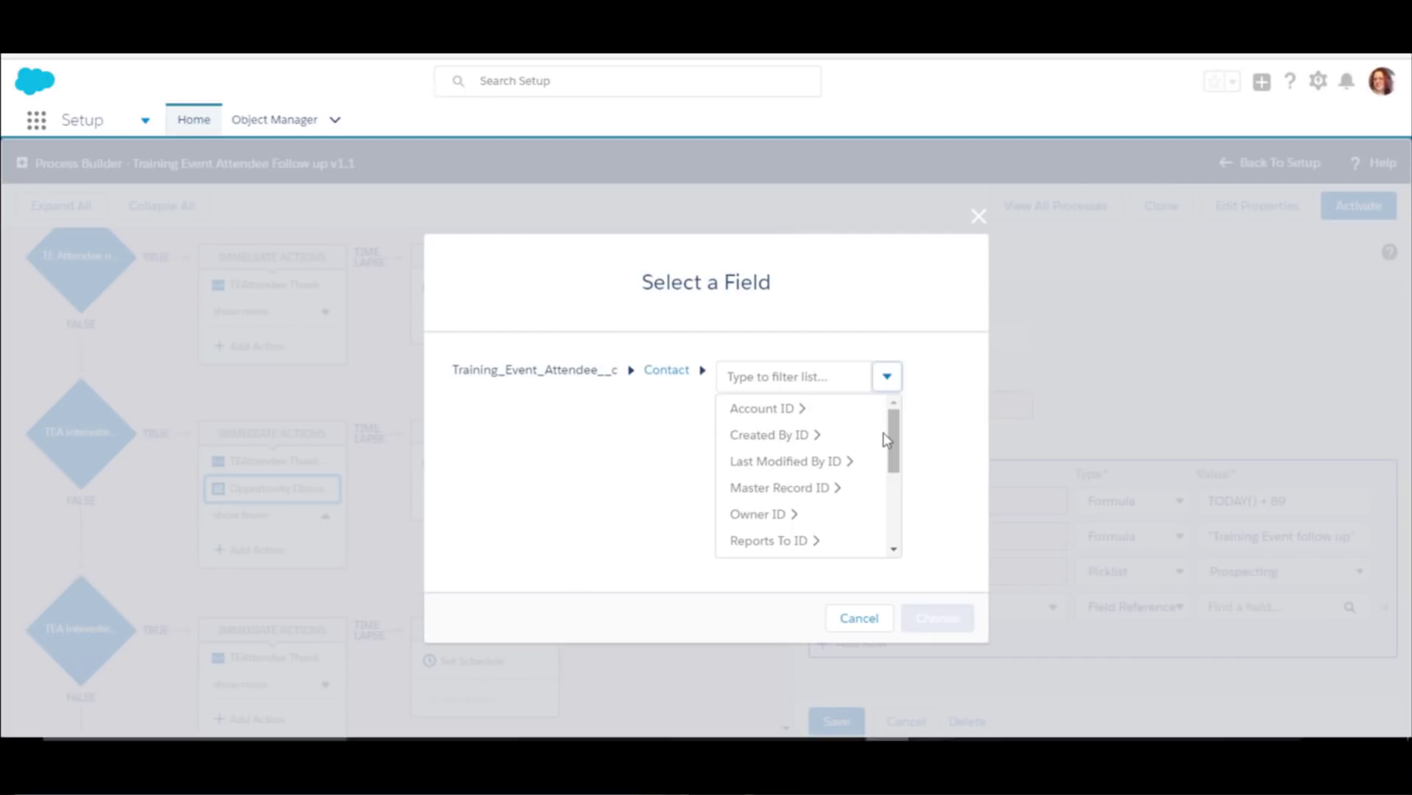
pyautogui.moveTo(884, 440); pyautogui.dragTo(890, 468)
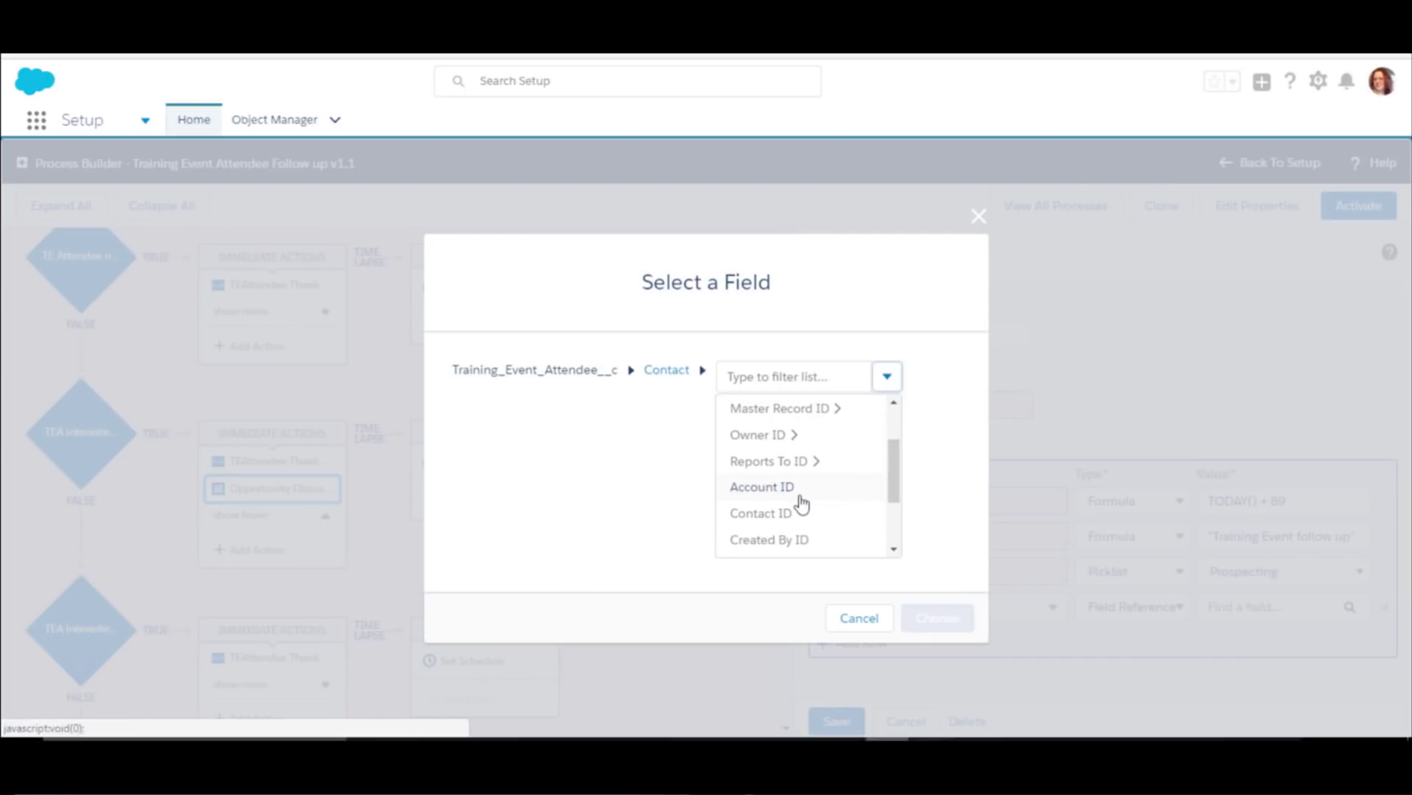
pyautogui.click(756, 493)
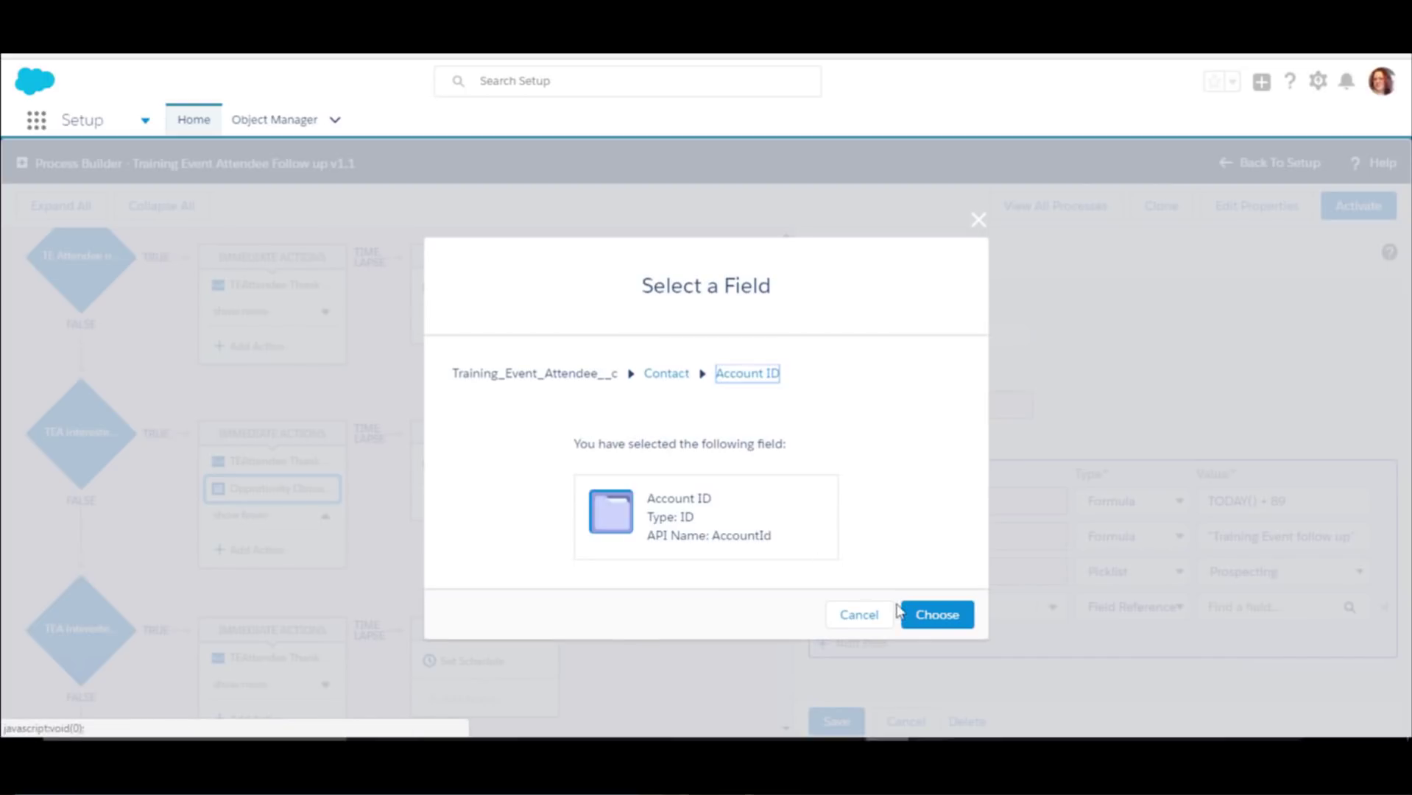
pyautogui.click(939, 619)
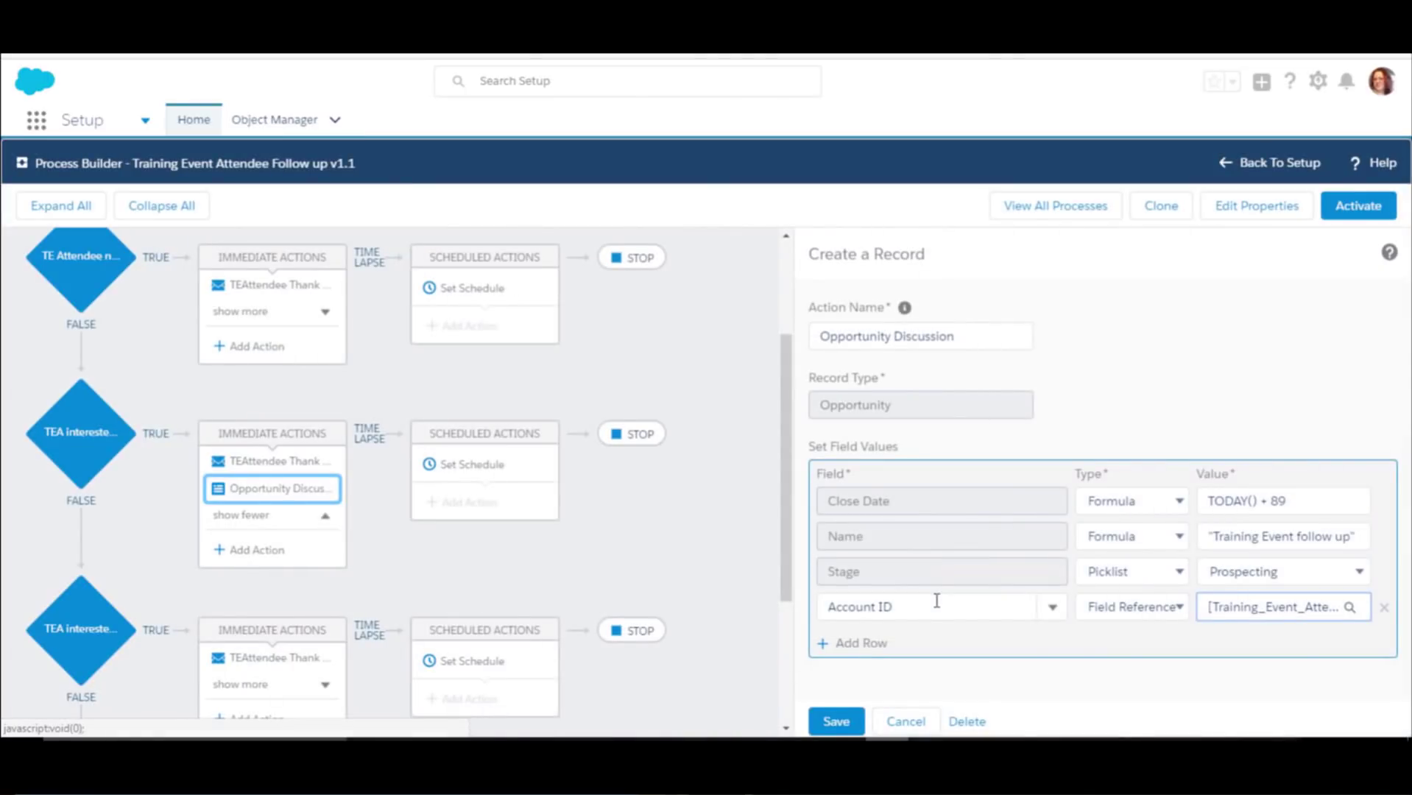
pyautogui.click(837, 722)
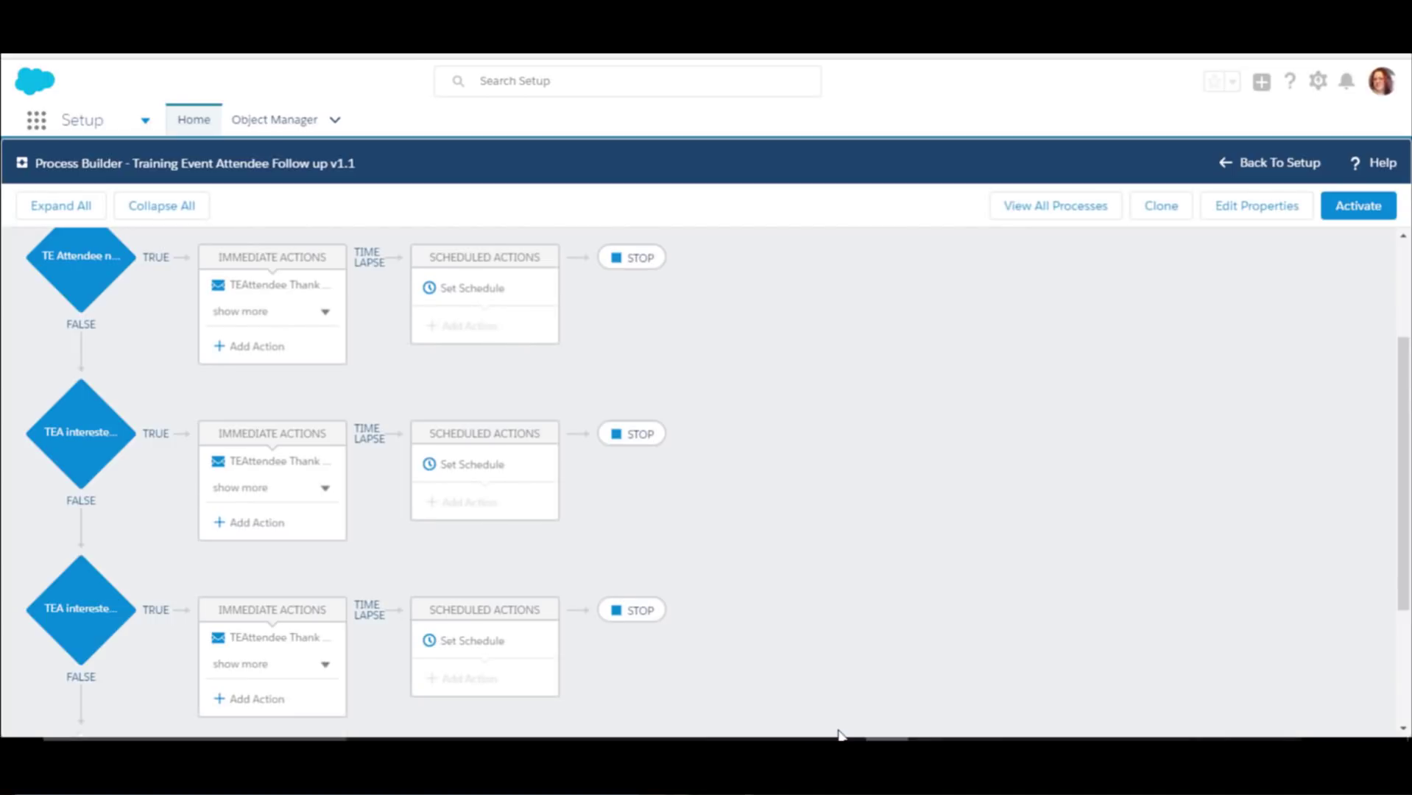
# Open the third criteria in the process, review its six conditions, and close it unchanged
pyautogui.scroll(-1, 930, 531)
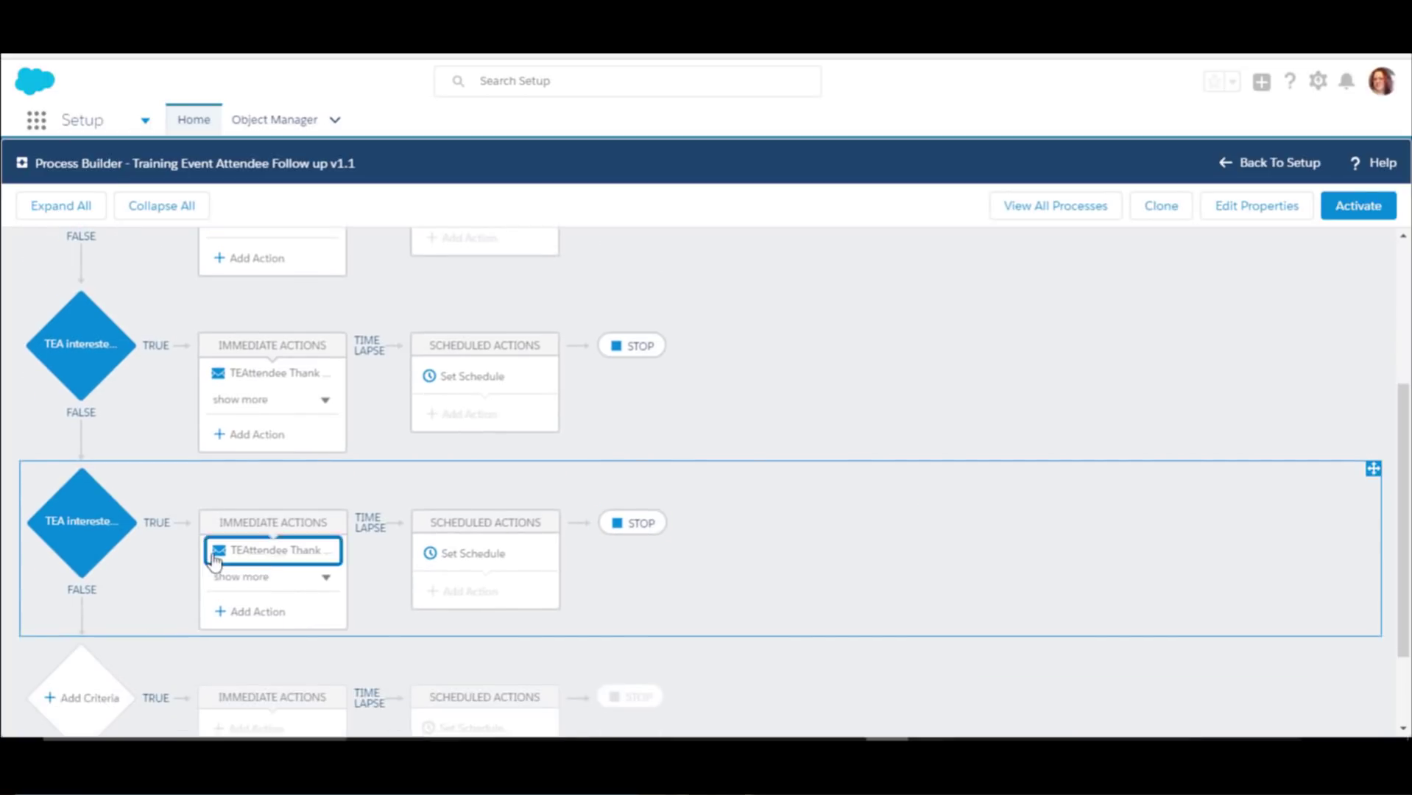
pyautogui.click(74, 543)
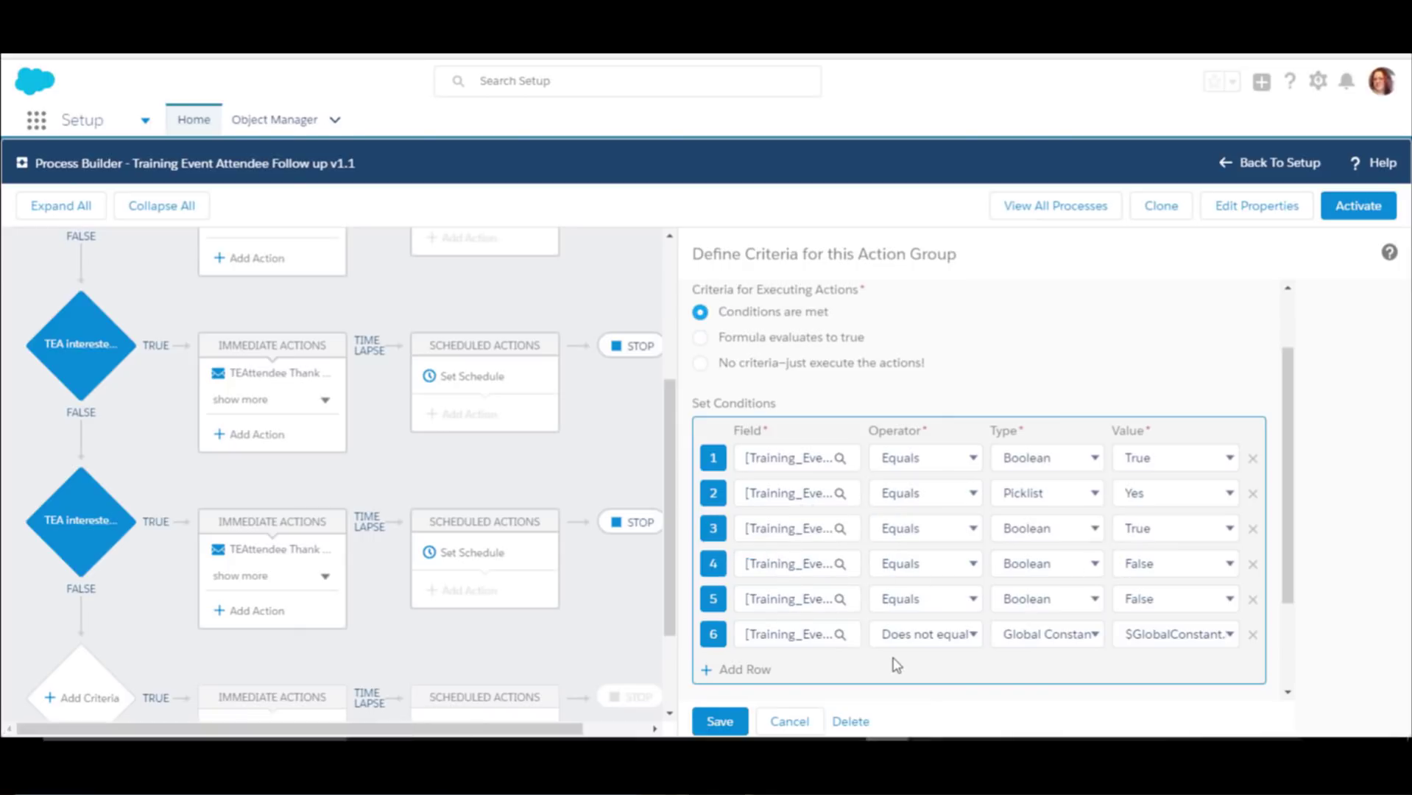
pyautogui.click(789, 722)
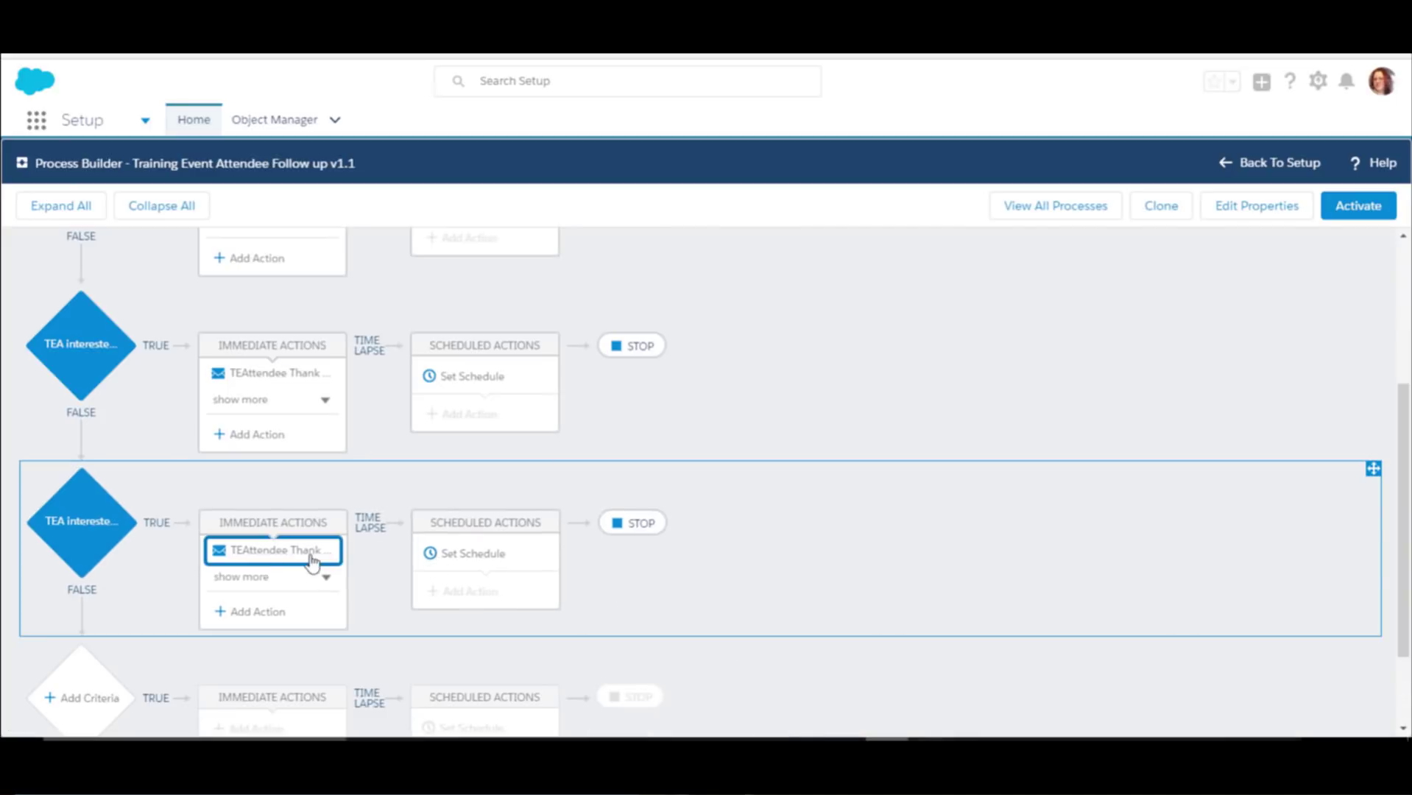
# Review the third criteria's Business Services Marketing campaign member action, including the Campaign ID type options, and save it without changes
pyautogui.click(260, 586)
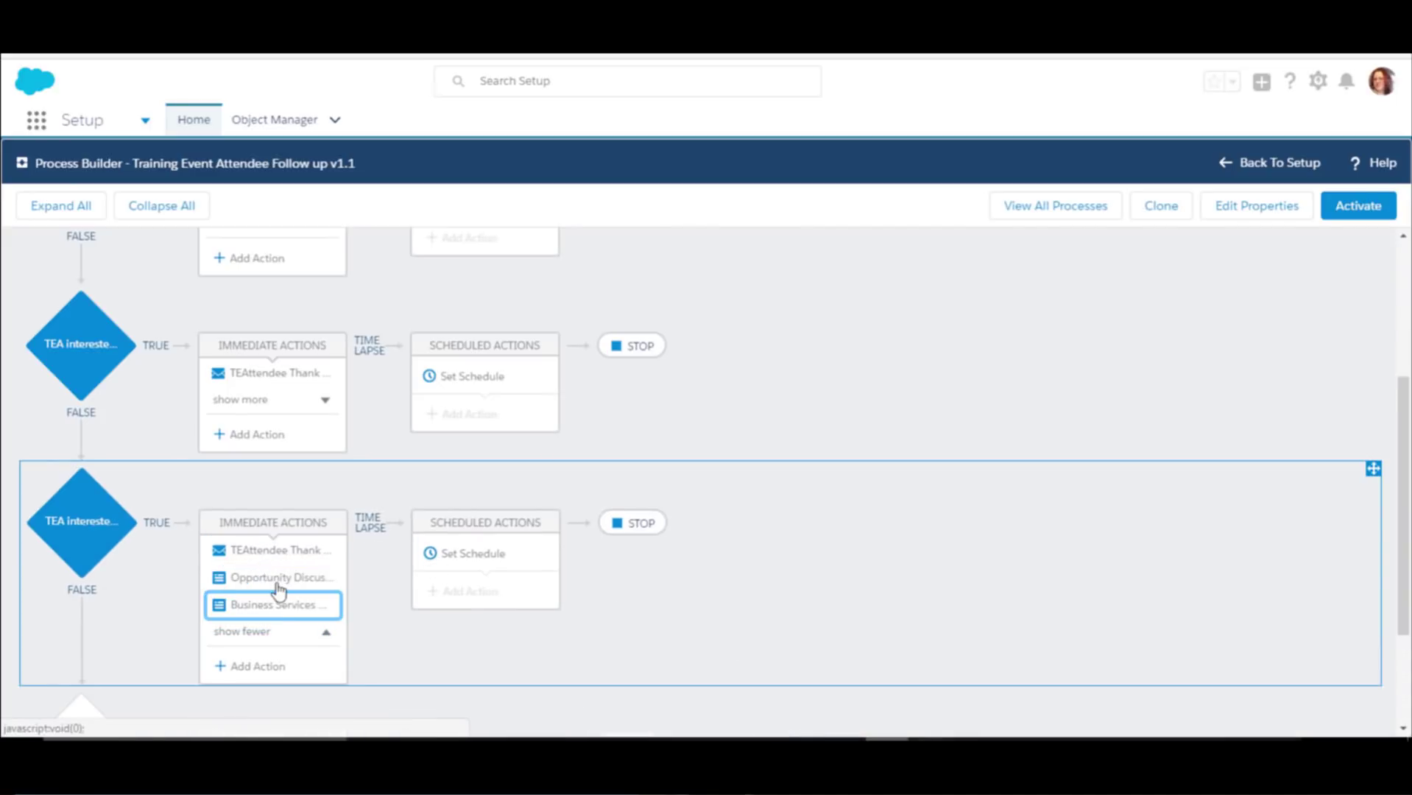
pyautogui.click(287, 605)
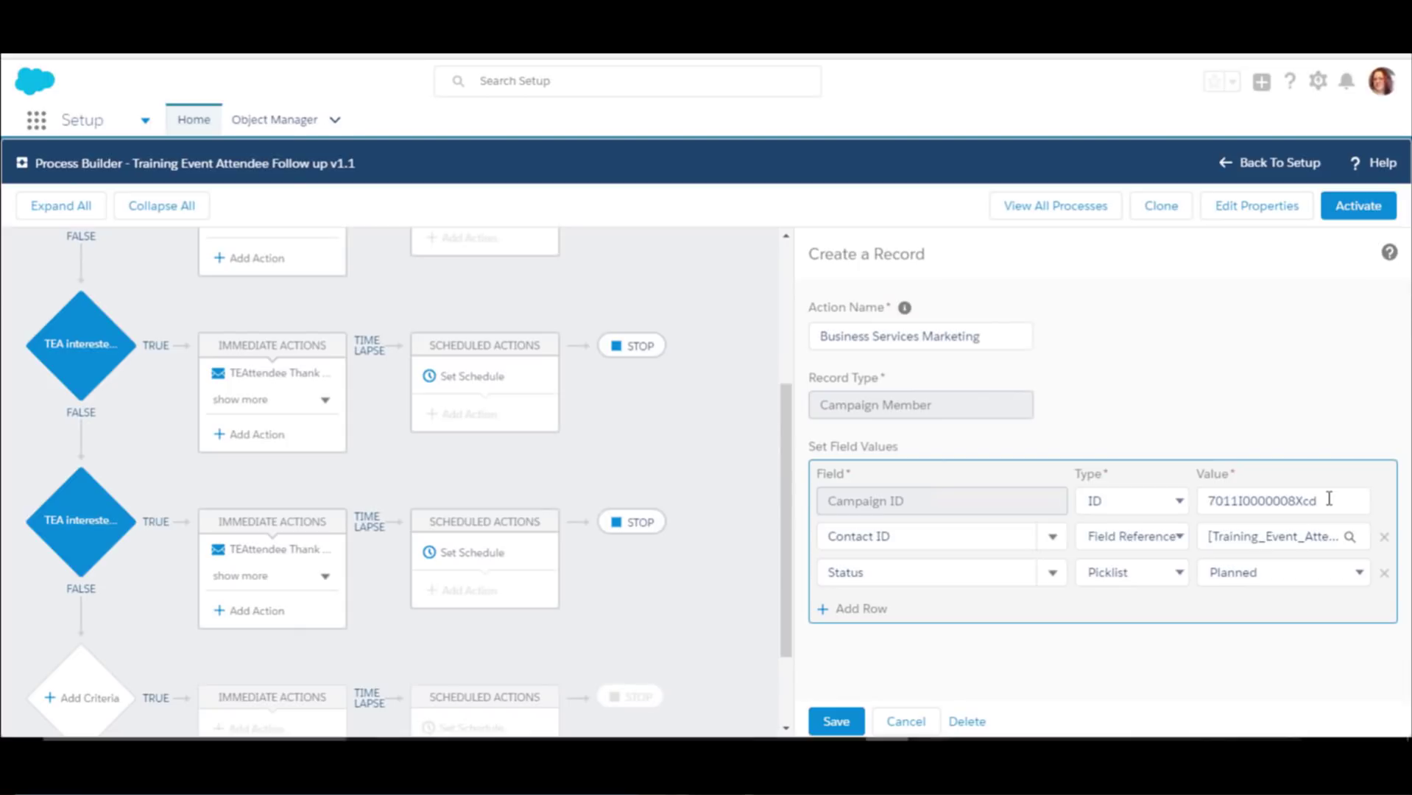
pyautogui.click(1178, 501)
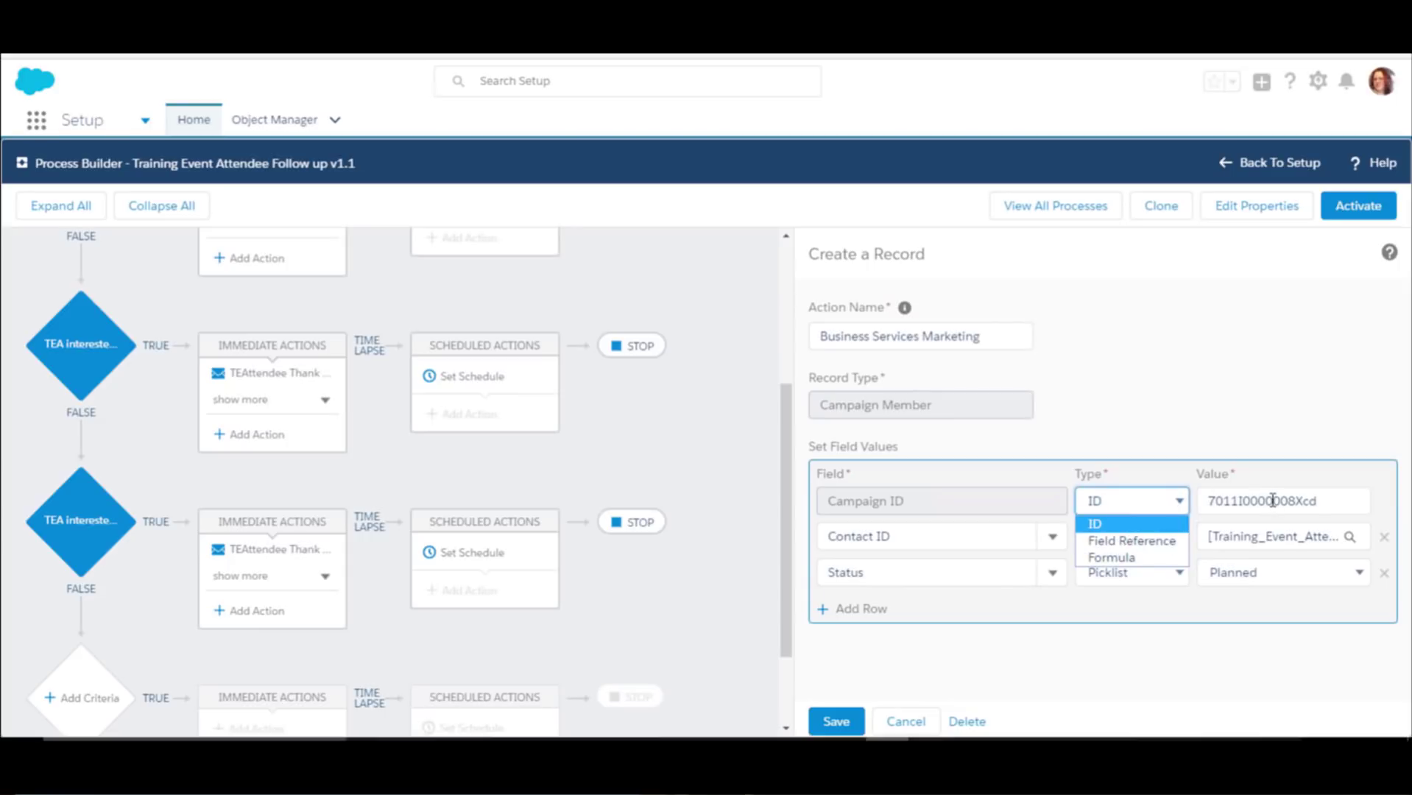
pyautogui.click(1264, 444)
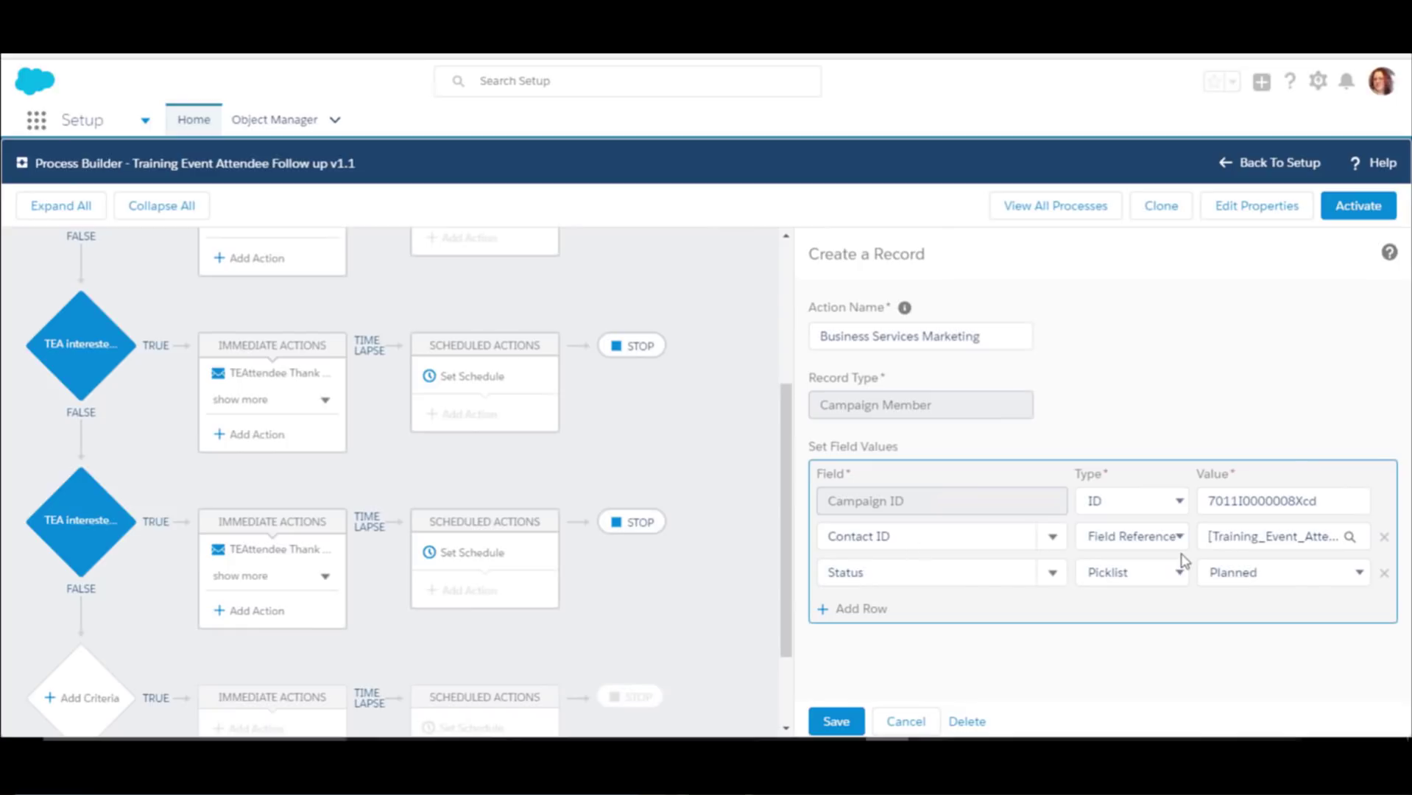
pyautogui.click(846, 726)
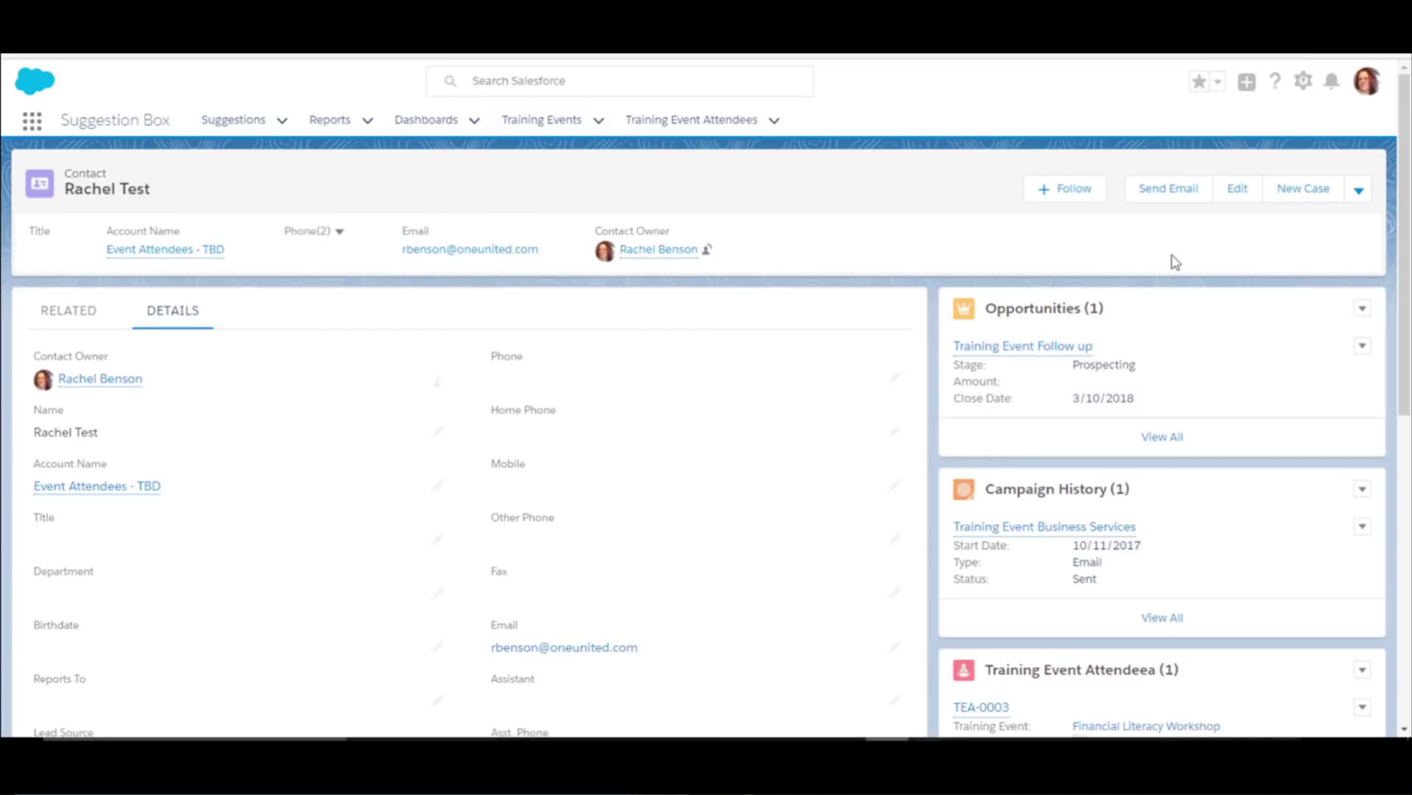
# Examine the test contact's related opportunity, campaign history, training event attendee record and activity section
pyautogui.scroll(-1, 1175, 258)
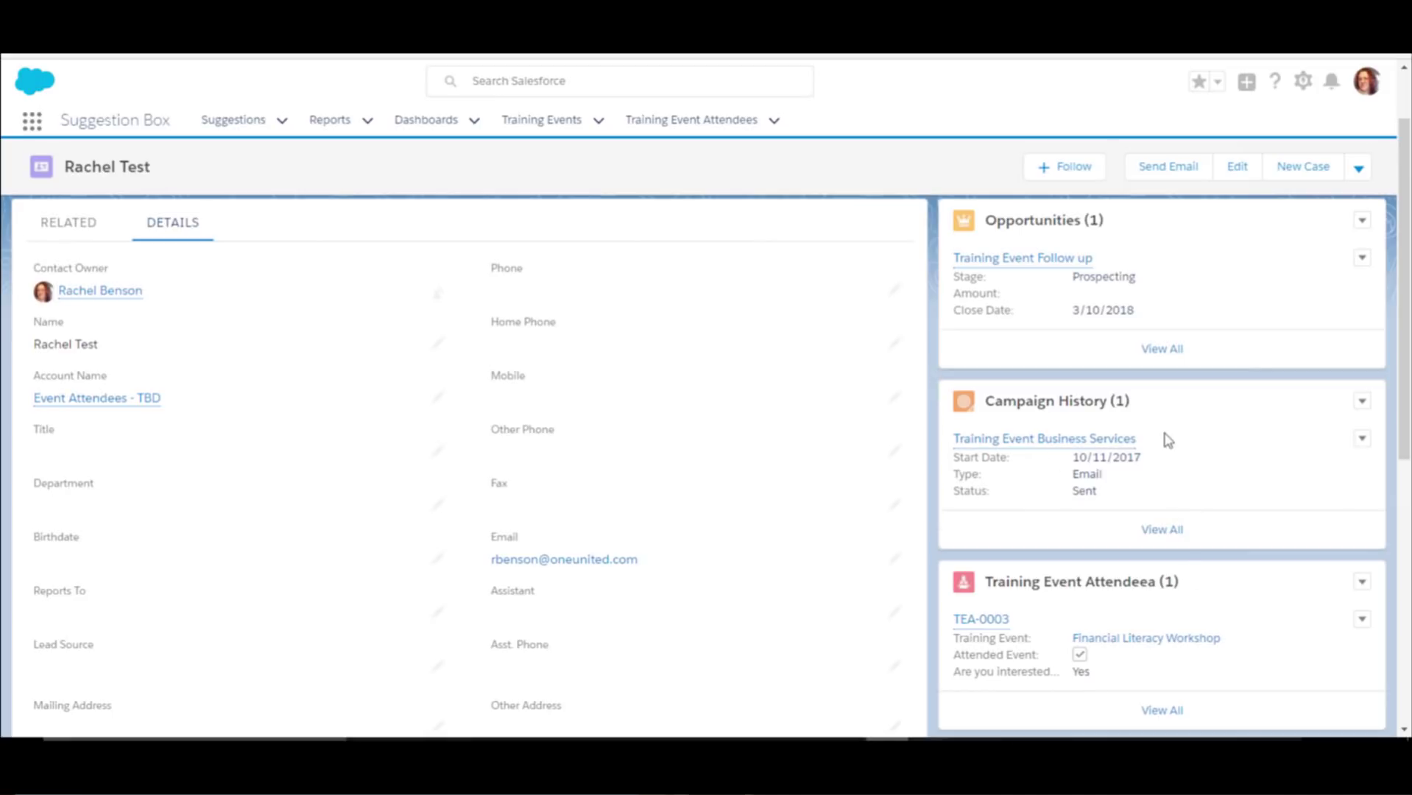
pyautogui.scroll(1, 1171, 452)
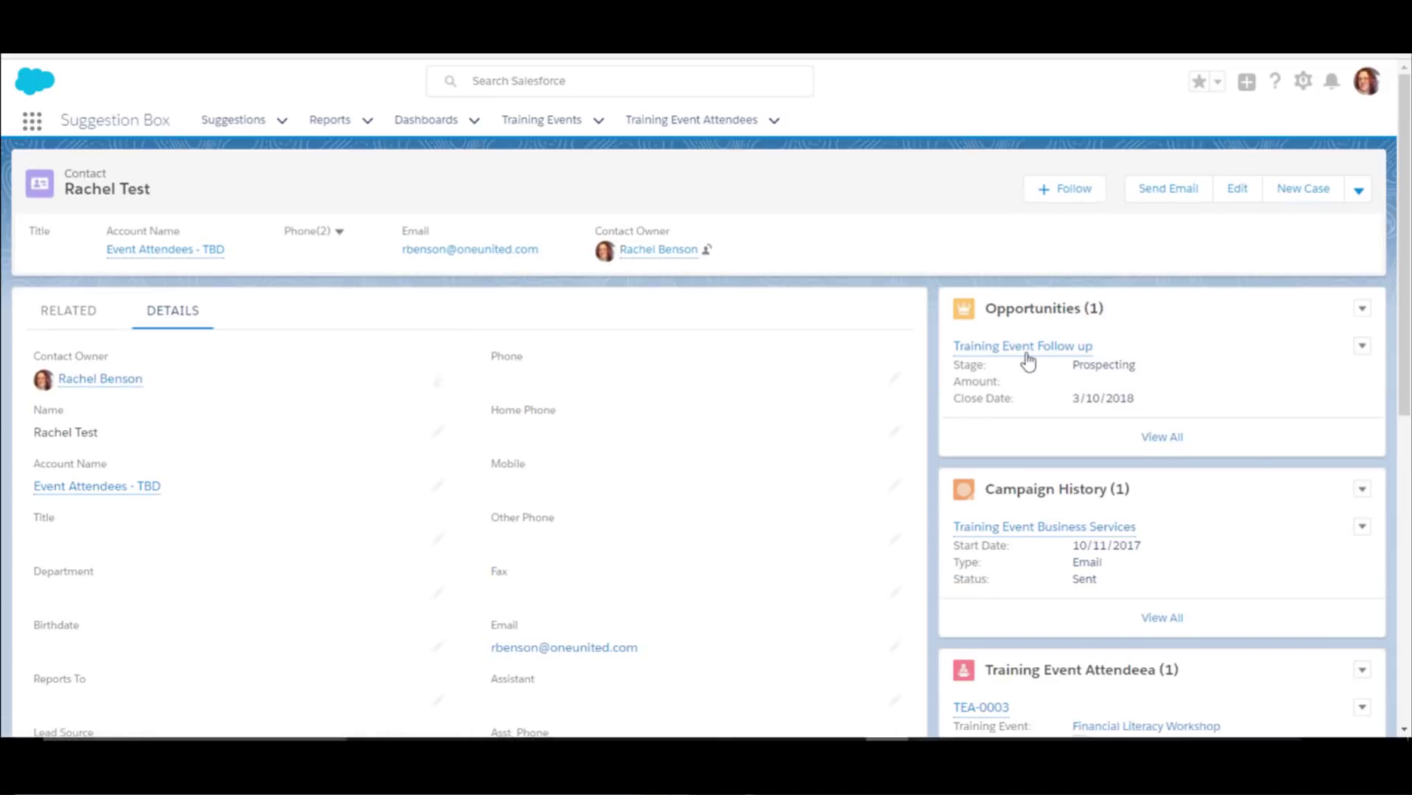
pyautogui.scroll(-10, 1199, 358)
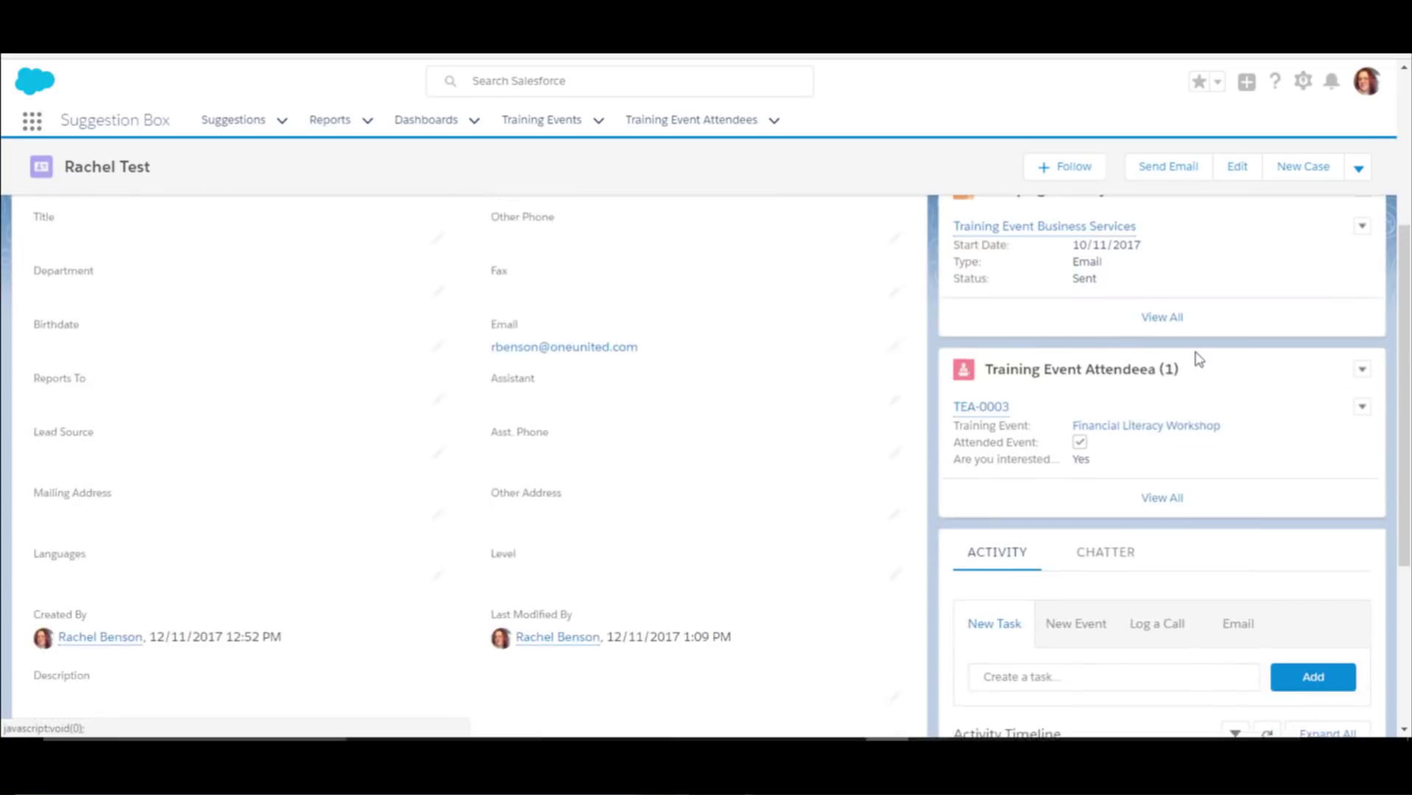